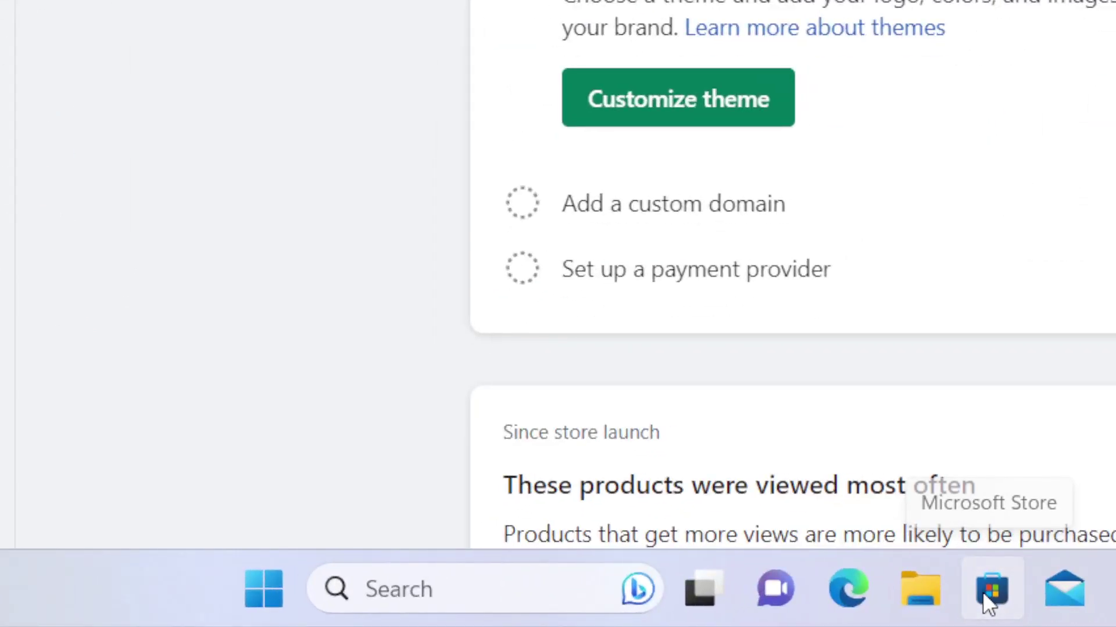
Search the Microsoft Store for "extream csv", view the Extreme CSV app page, and close the store
left_click(988, 591)
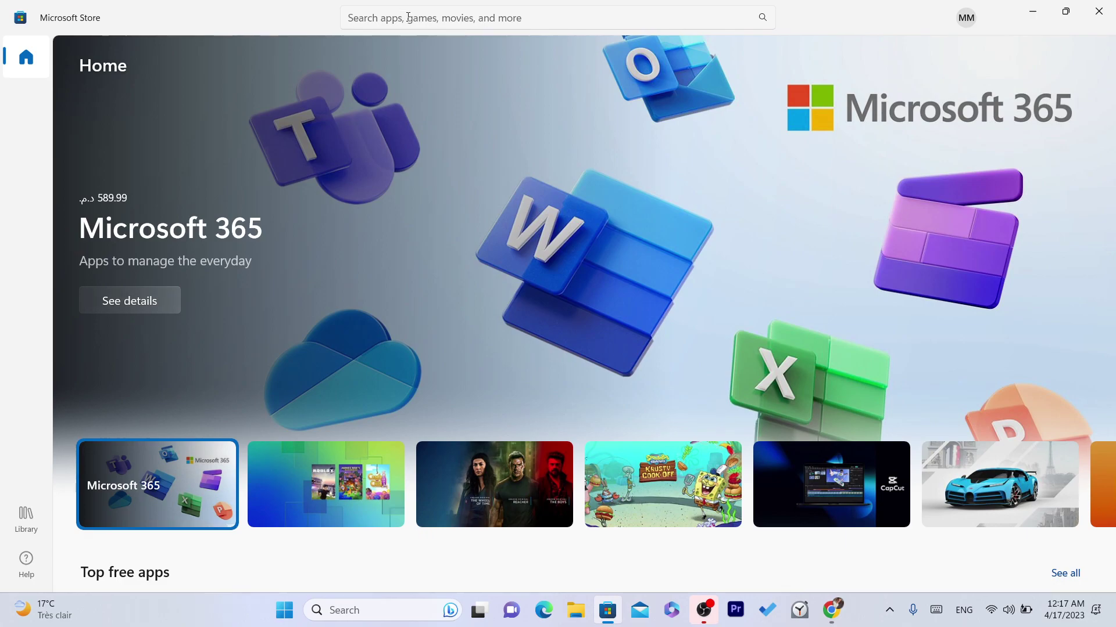
left_click(409, 17)
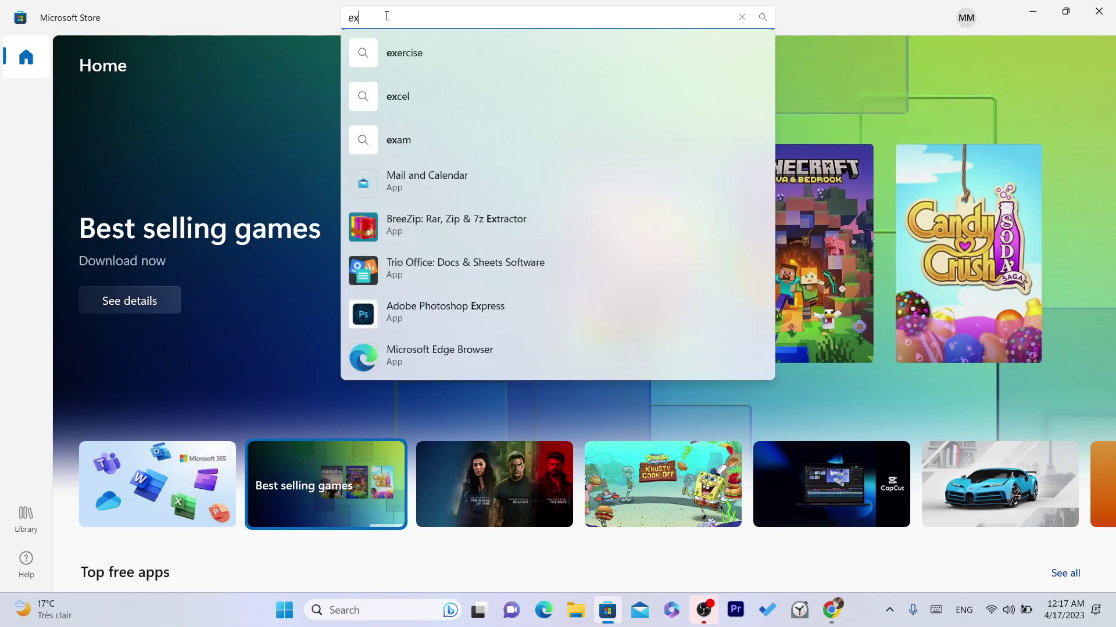
type("ream c")
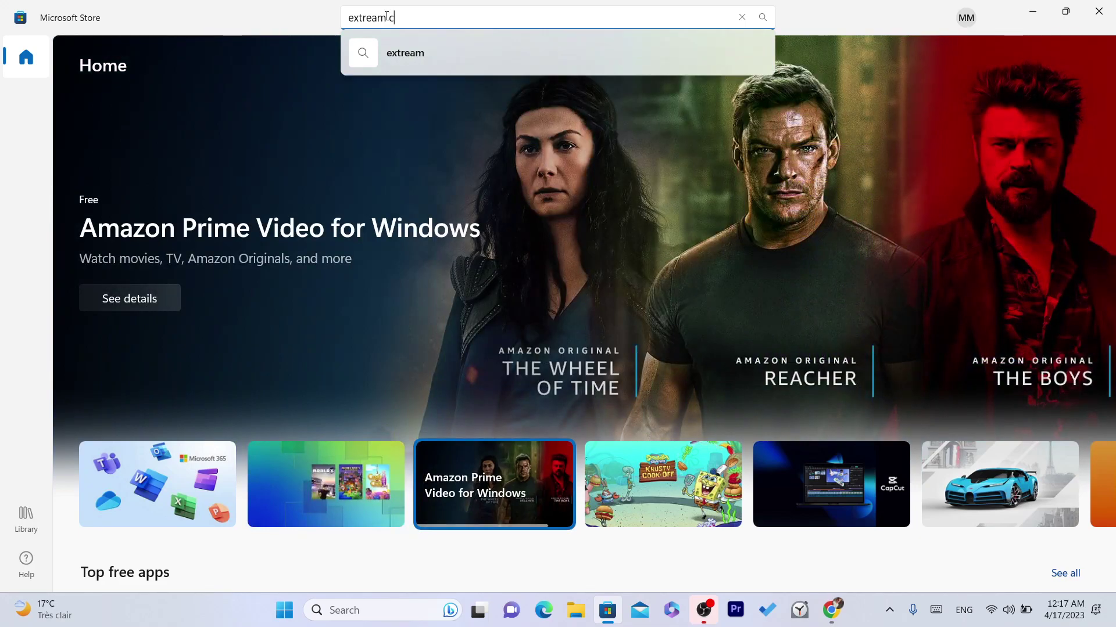
type("sv")
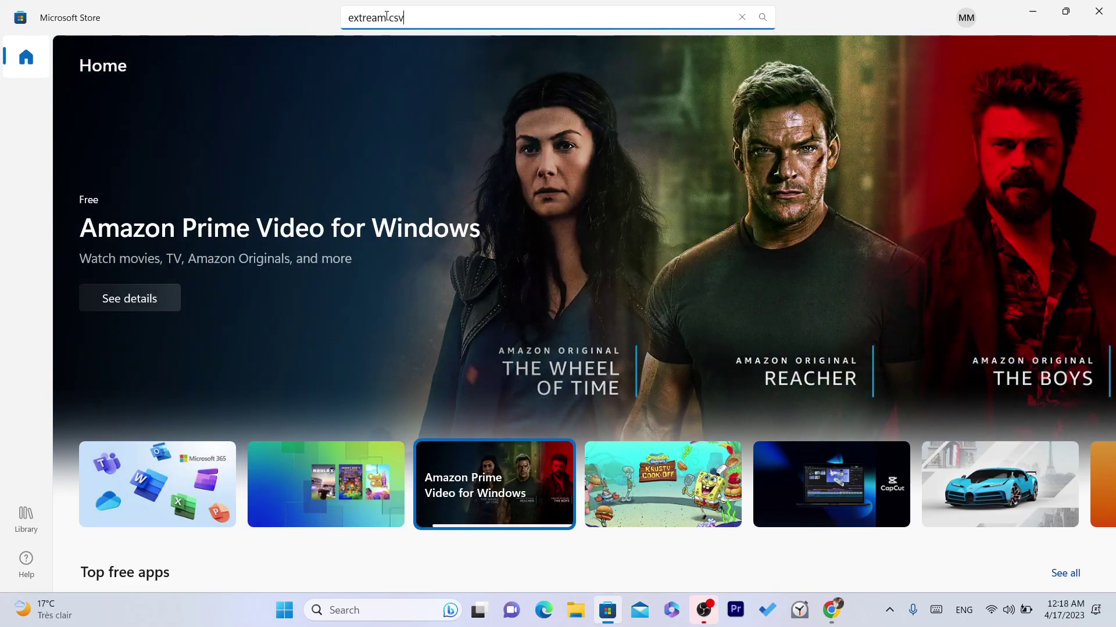
key("Return")
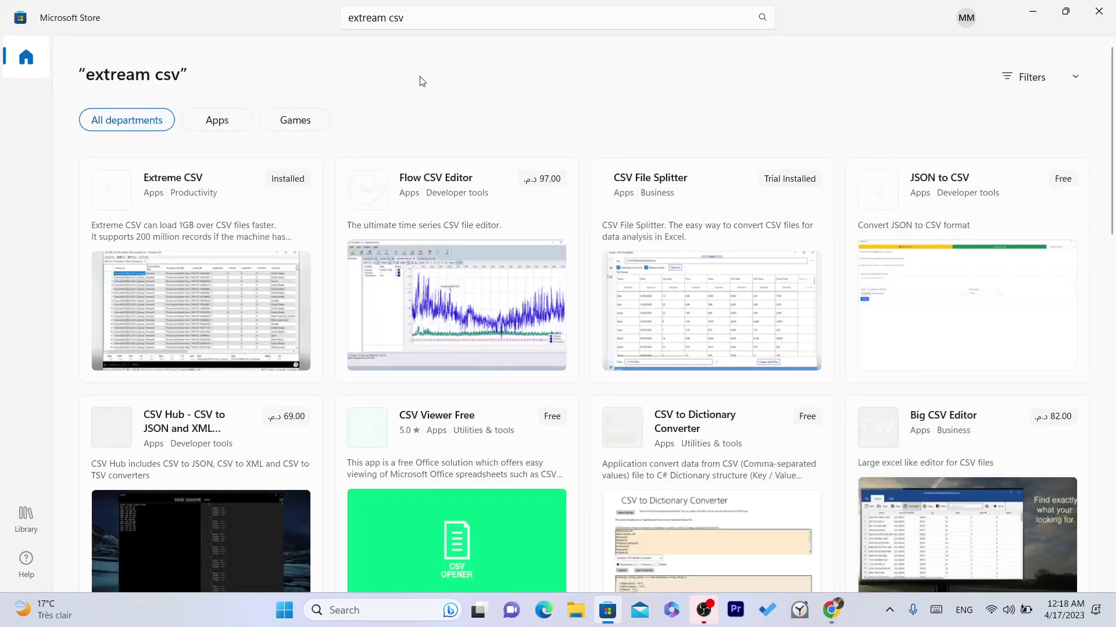
left_click(228, 243)
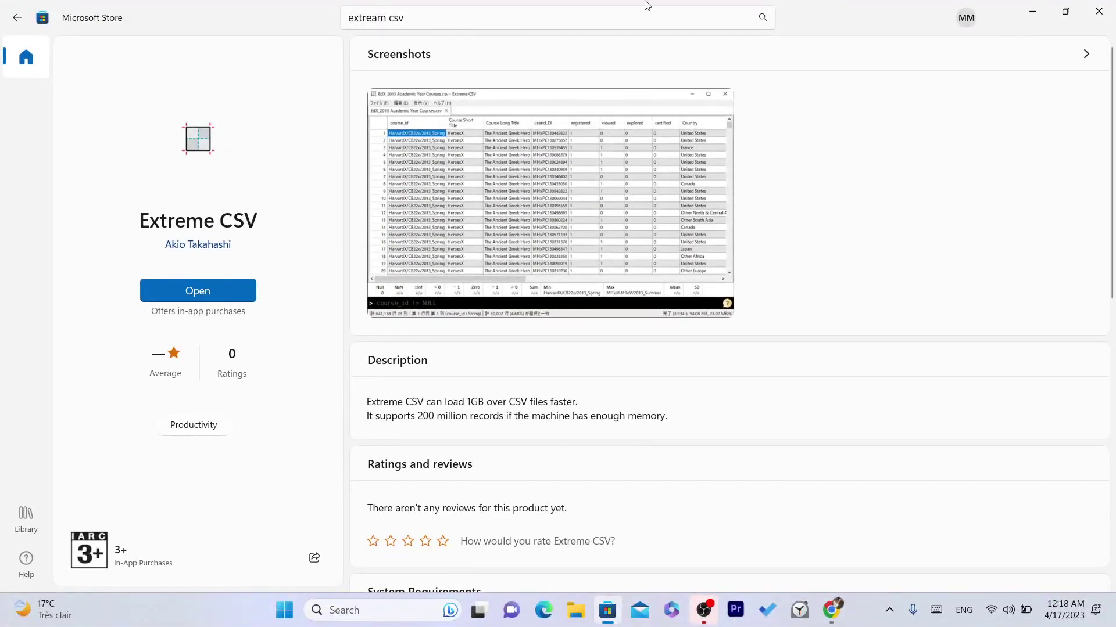
left_click(1098, 11)
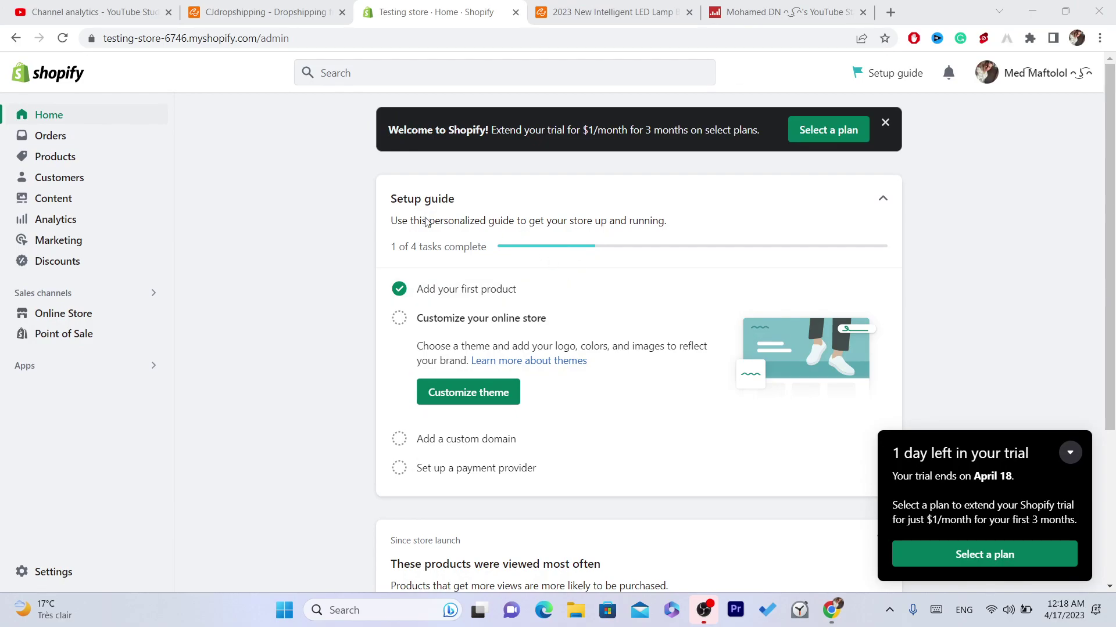
Open the Online Store themes page in the Shopify admin and collapse the trial notice
left_click(276, 6)
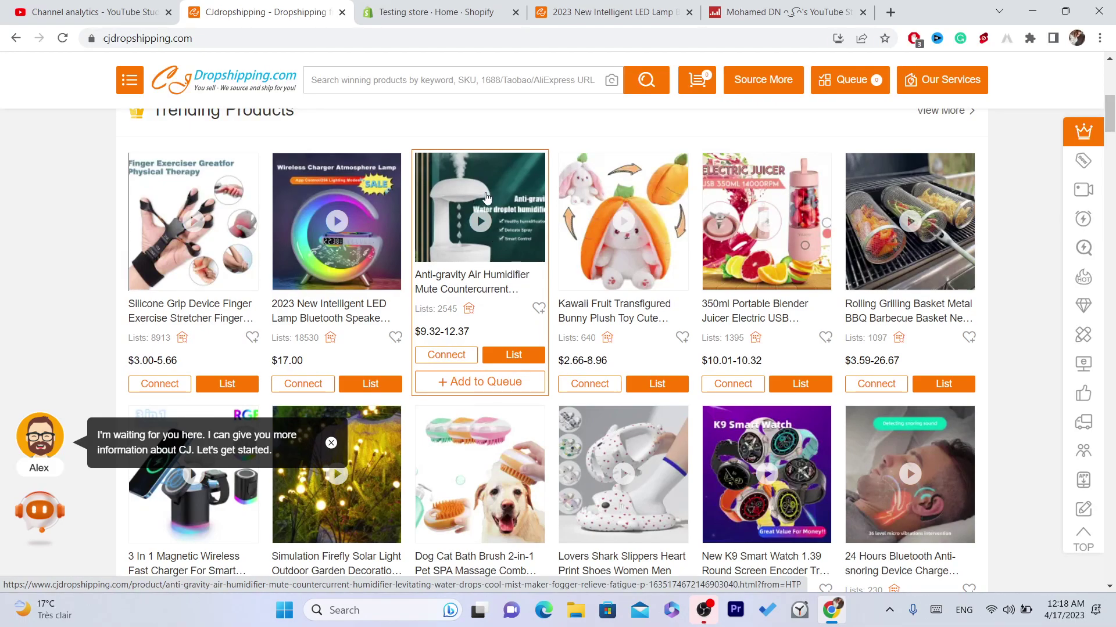
left_click(435, 11)
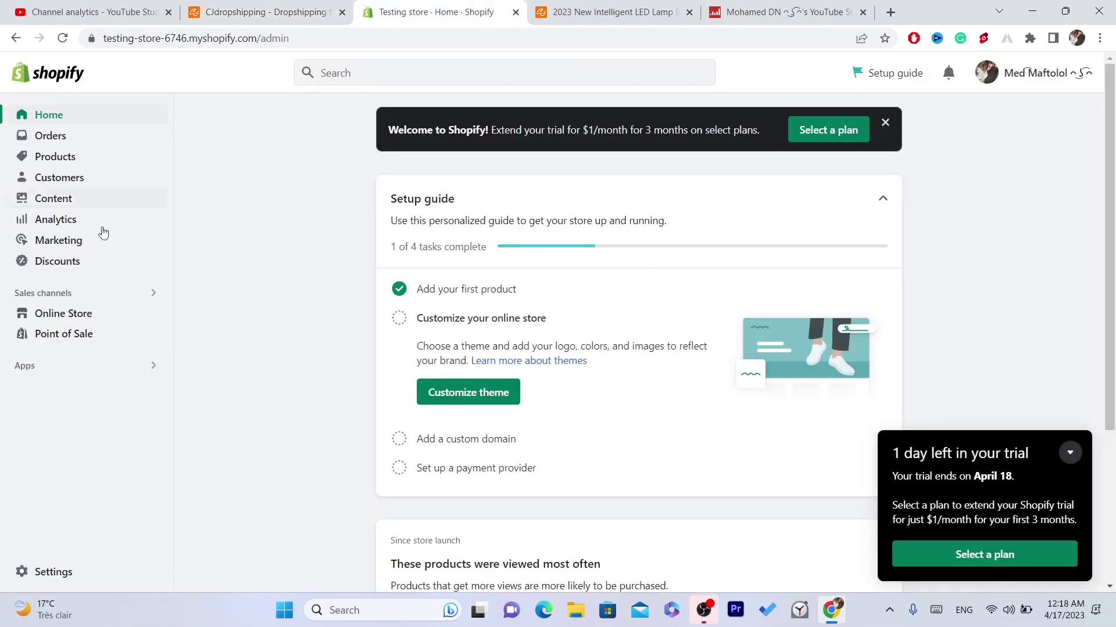
left_click(64, 314)
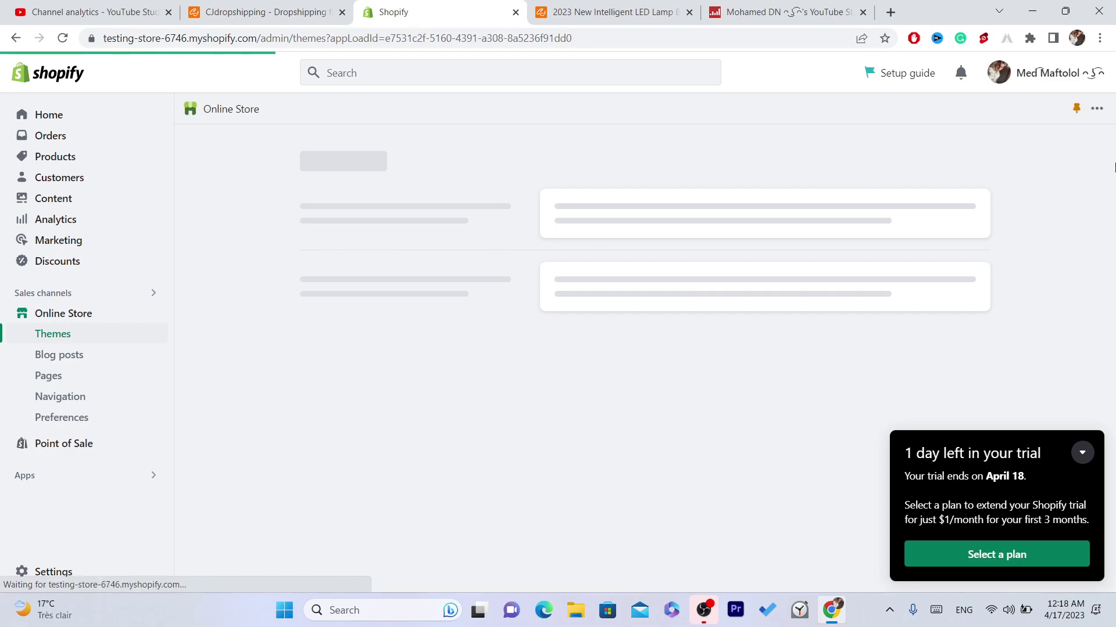
scroll(755, 290, "down", 5)
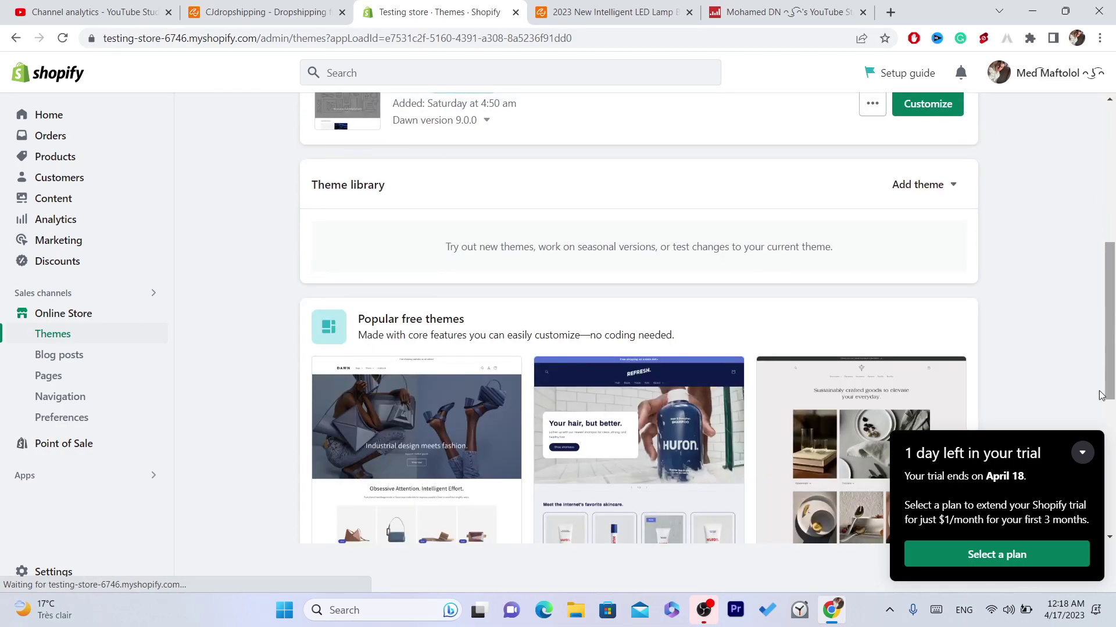
left_click(1082, 453)
left_click_drag(1110, 326, 1110, 174)
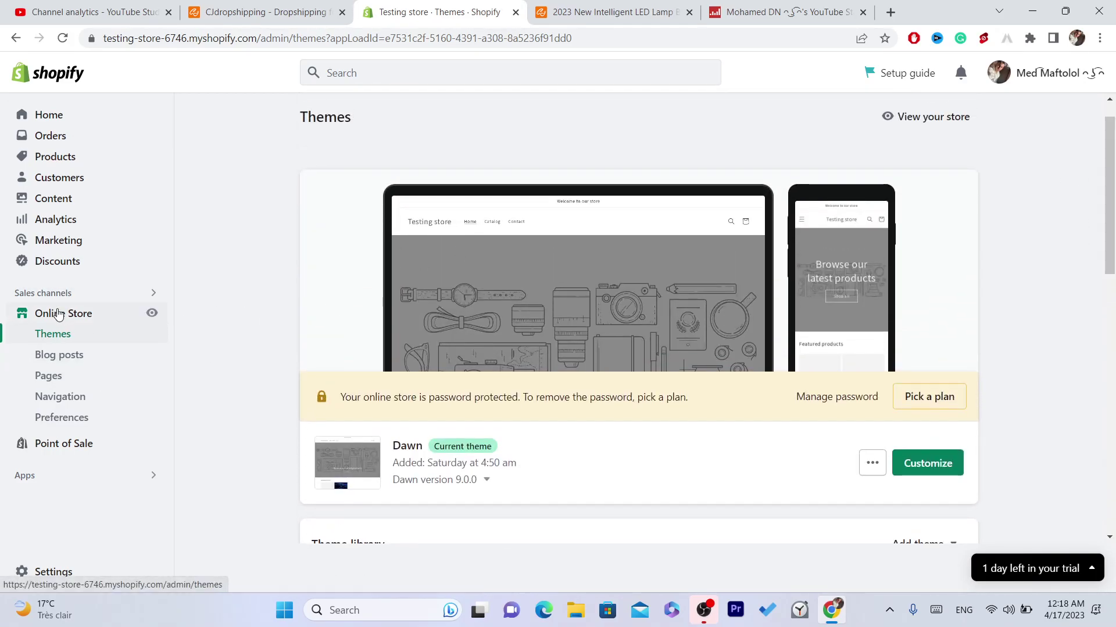
View the live storefront of the Testing store and open the GLL Super White product page
left_click(150, 313)
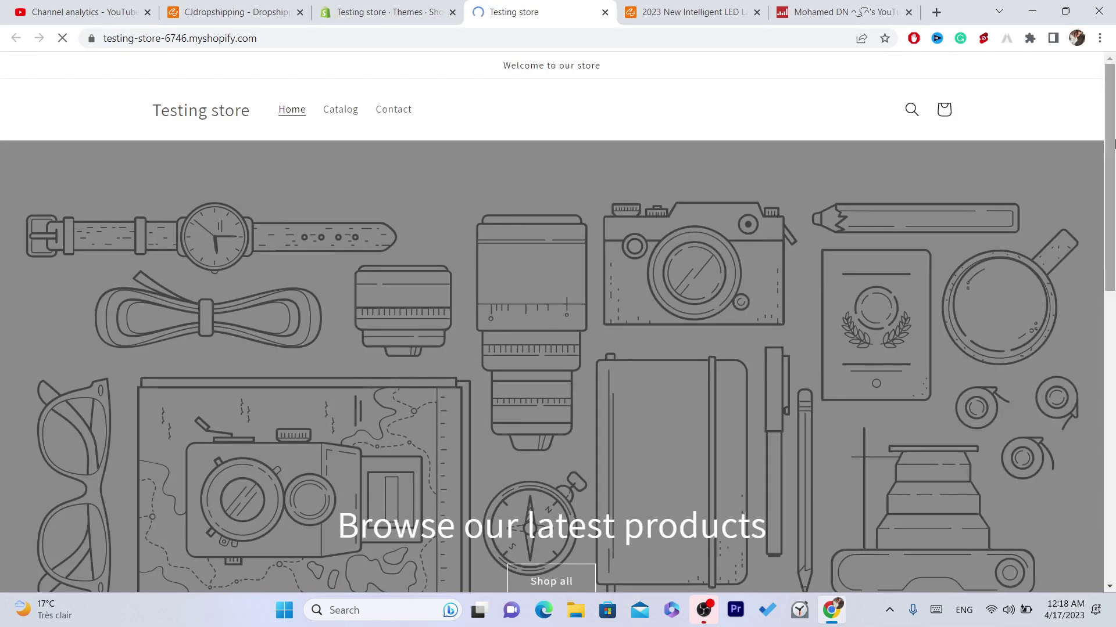
scroll(451, 325, "down", 8)
left_click(250, 356)
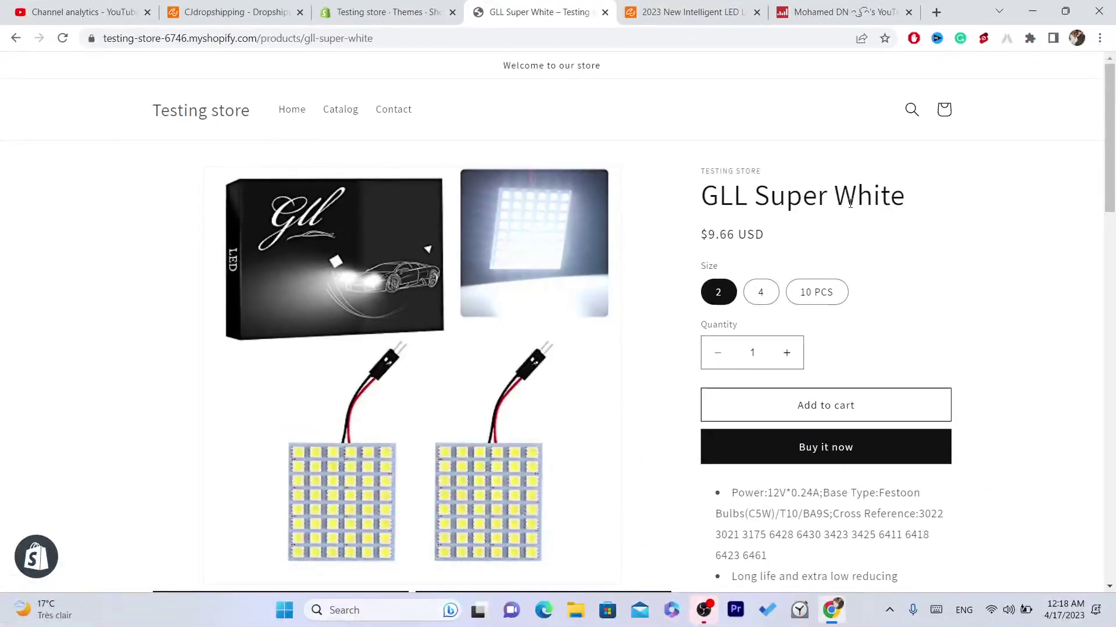
Open the Anti-gravity Air Humidifier product page from the trending products on CJdropshipping
left_click(345, 7)
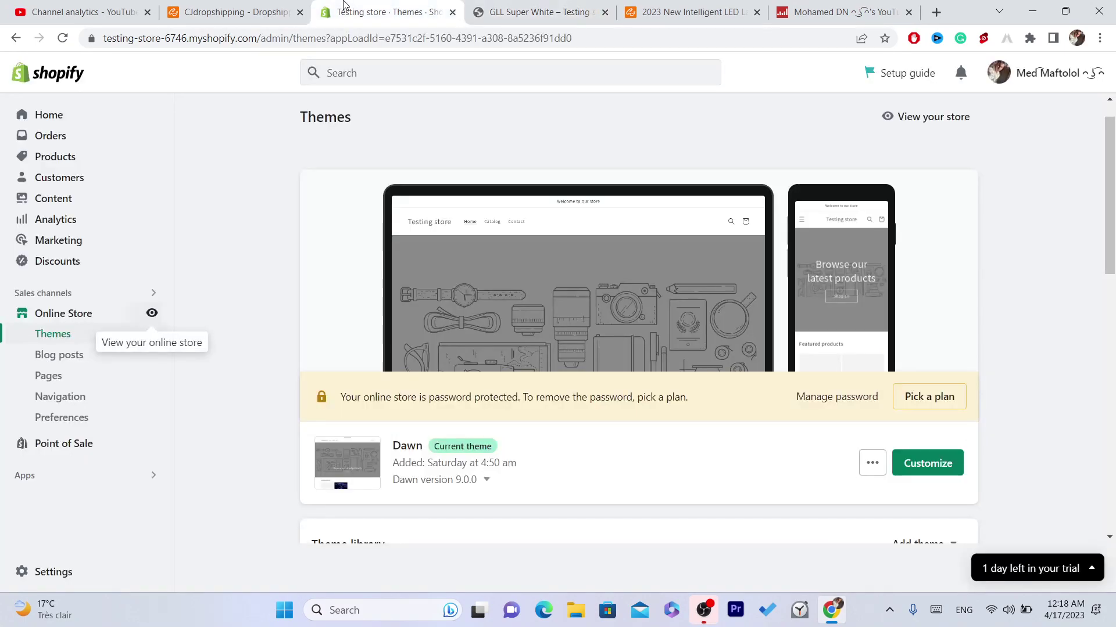
left_click(238, 7)
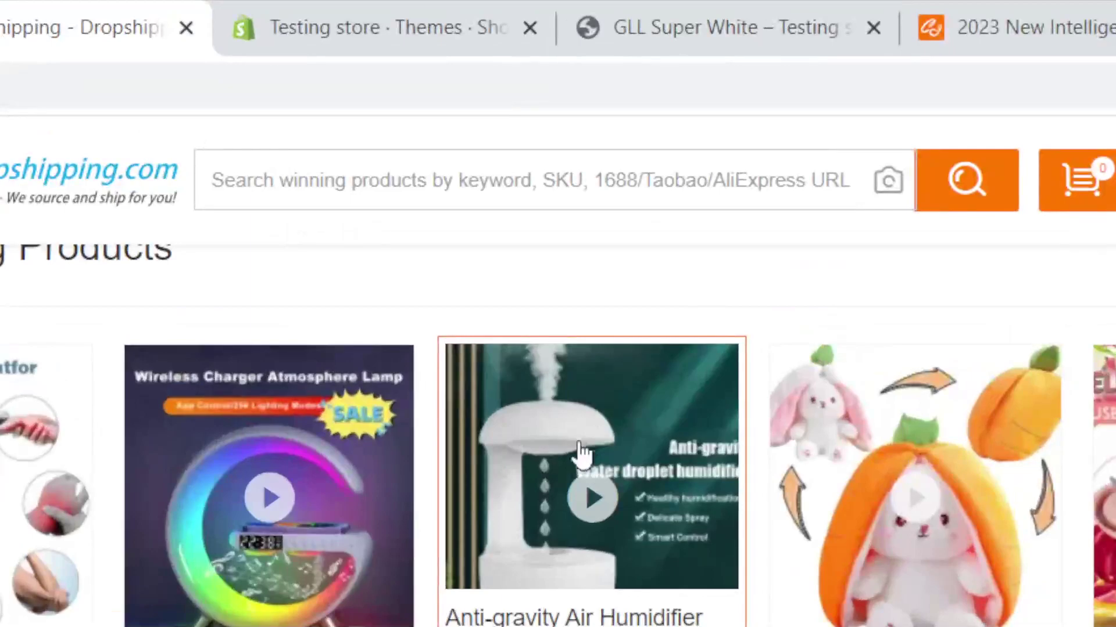
left_click(554, 410)
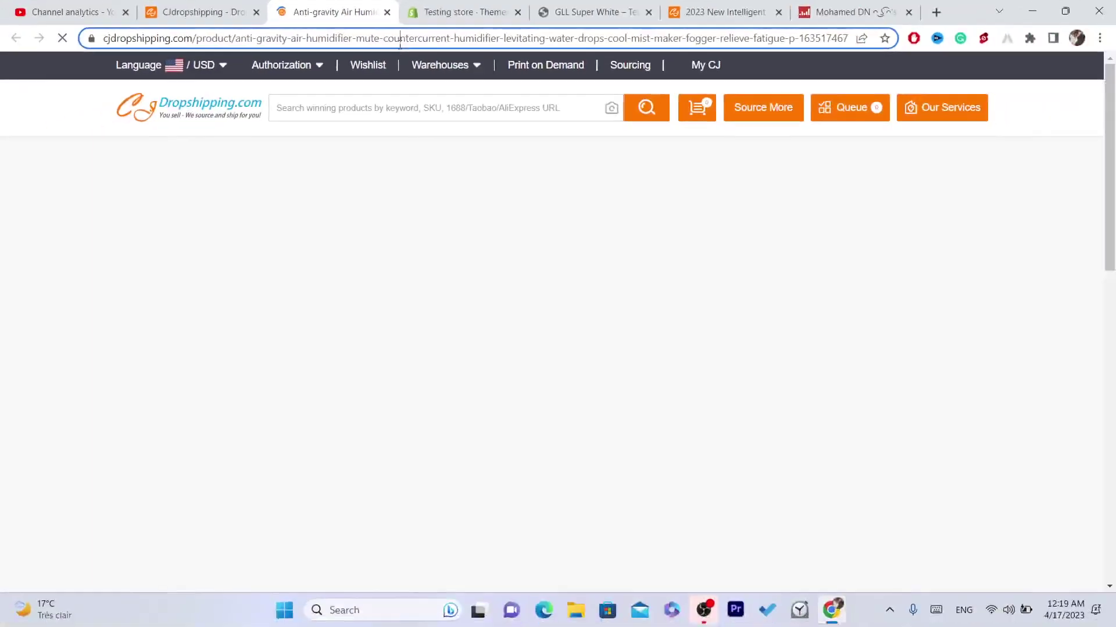
left_click(409, 100)
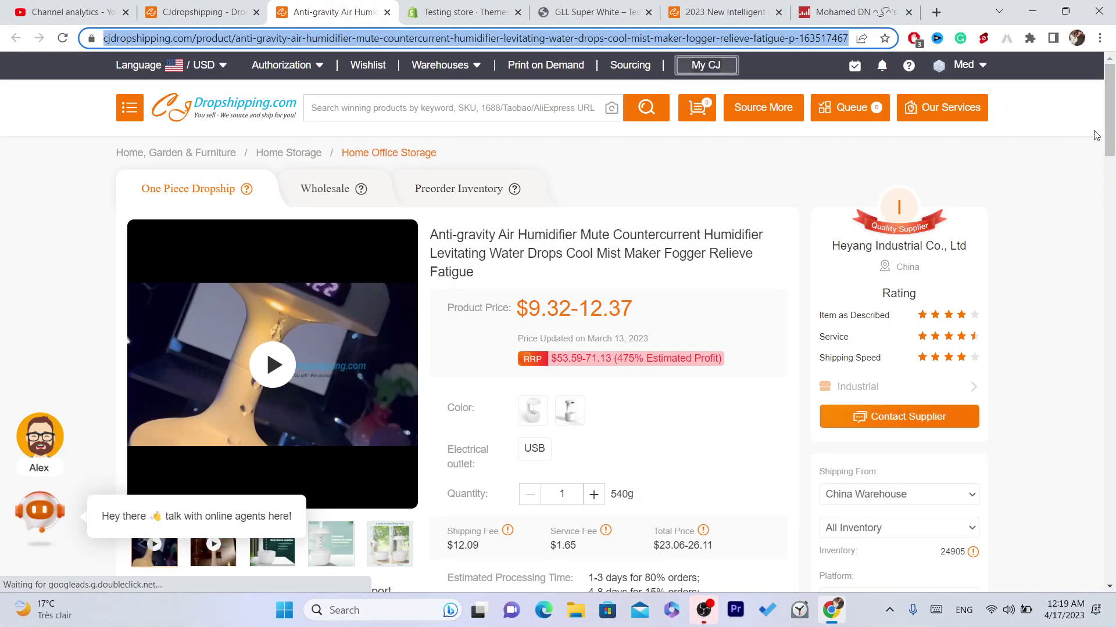
scroll(1113, 134, "down", 1)
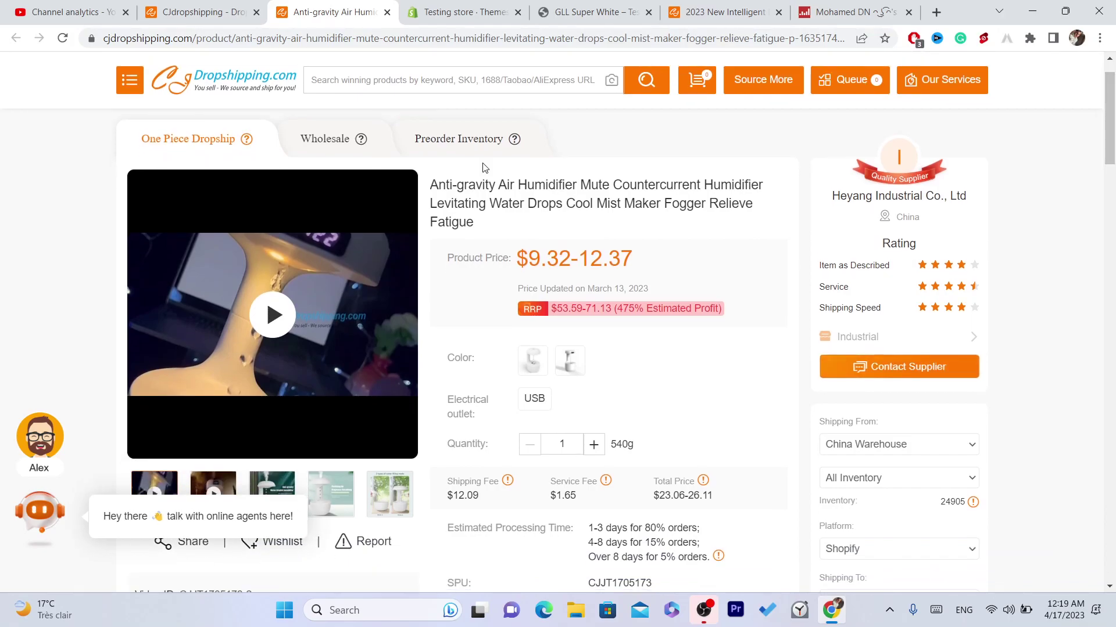
left_click(483, 11)
left_click(326, 6)
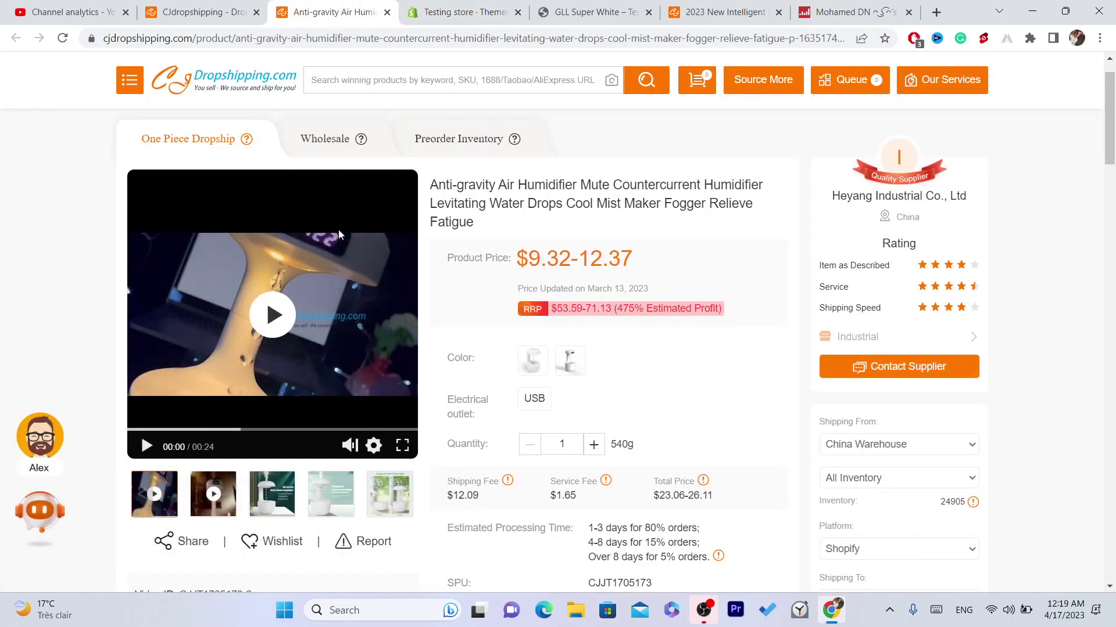
left_click(457, 6)
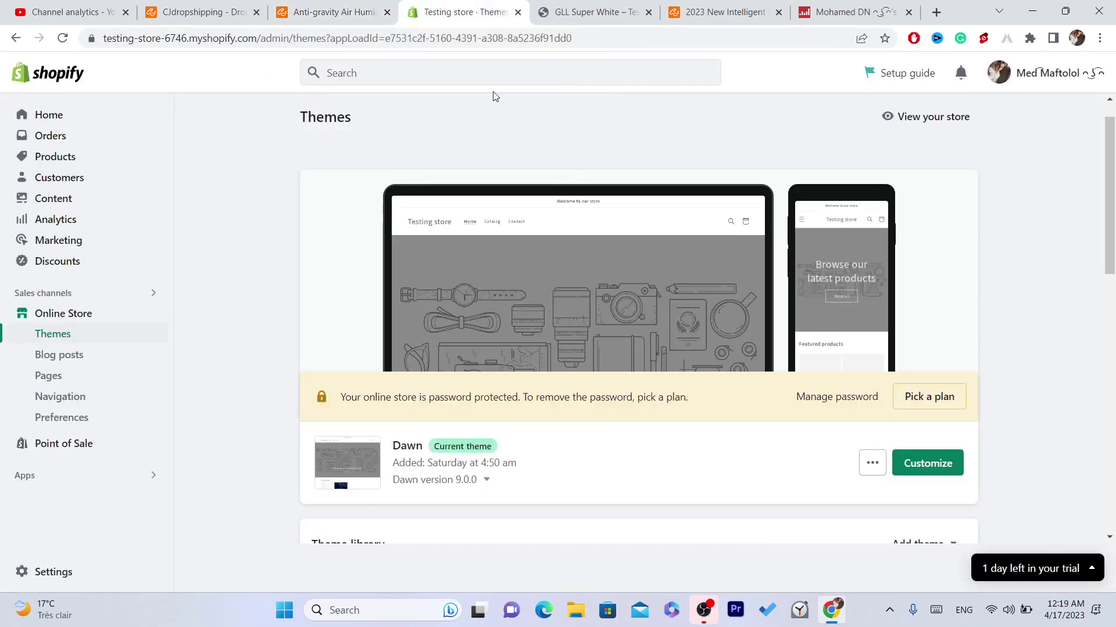
Return to the Anti-gravity Air Humidifier page and show its buyer reviews
left_click(381, 6)
scroll(1114, 220, "down", 15)
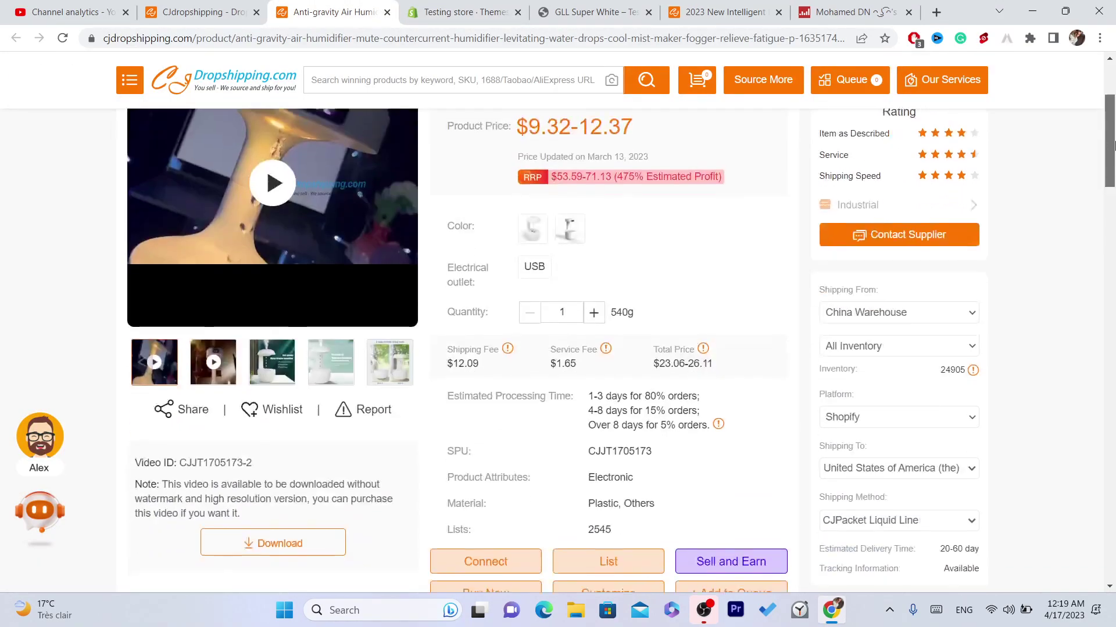
scroll(1114, 193, "up", 4)
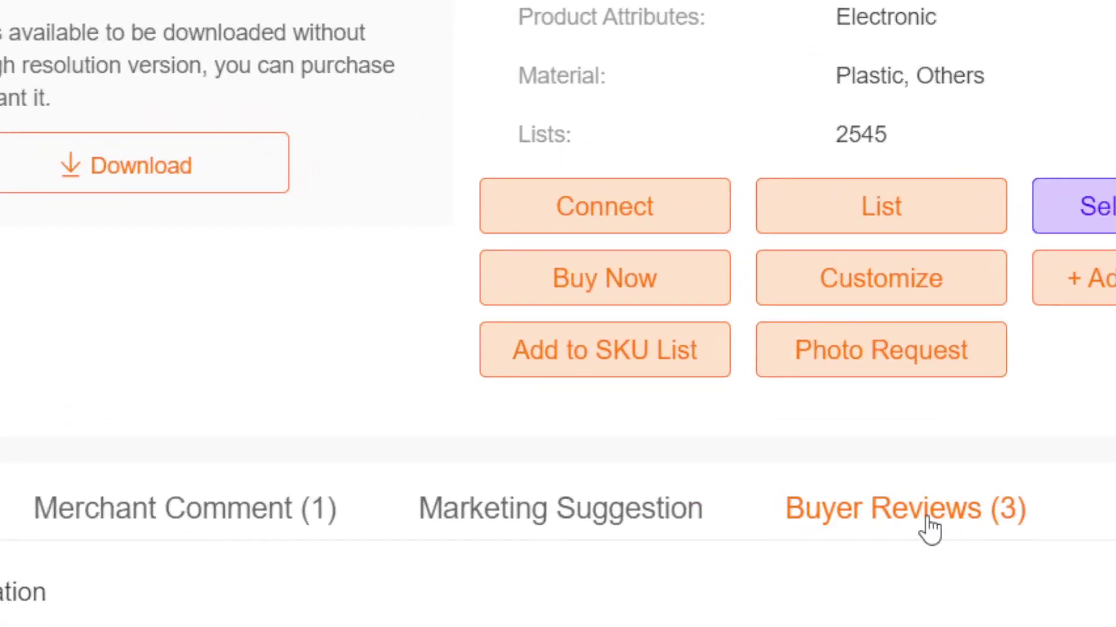
left_click(924, 519)
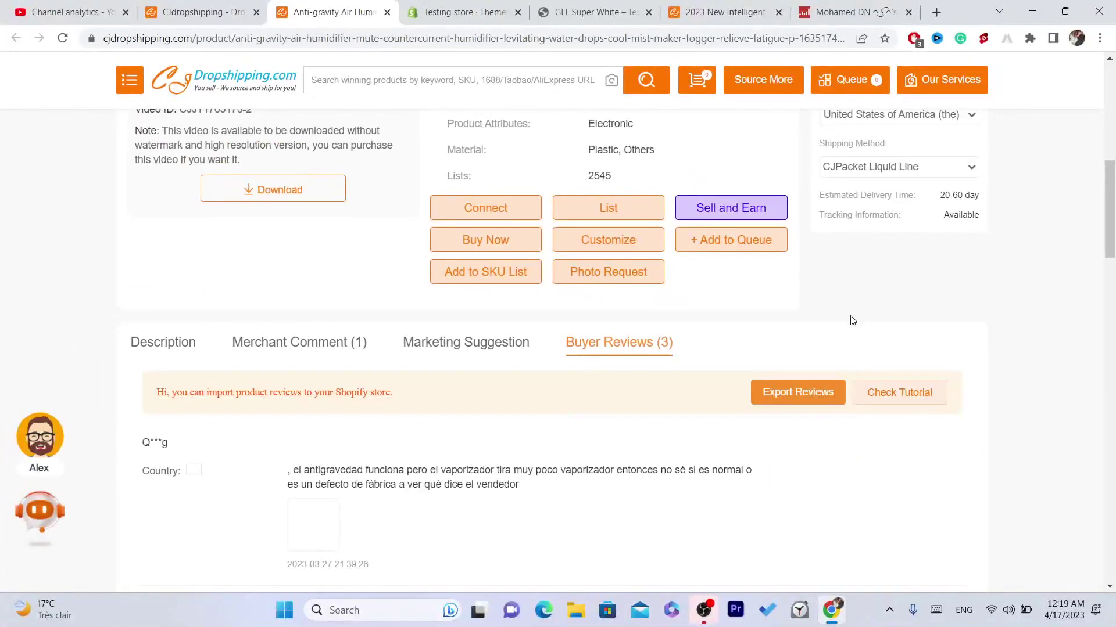
scroll(1114, 171, "down", 1)
scroll(627, 320, "down", 2)
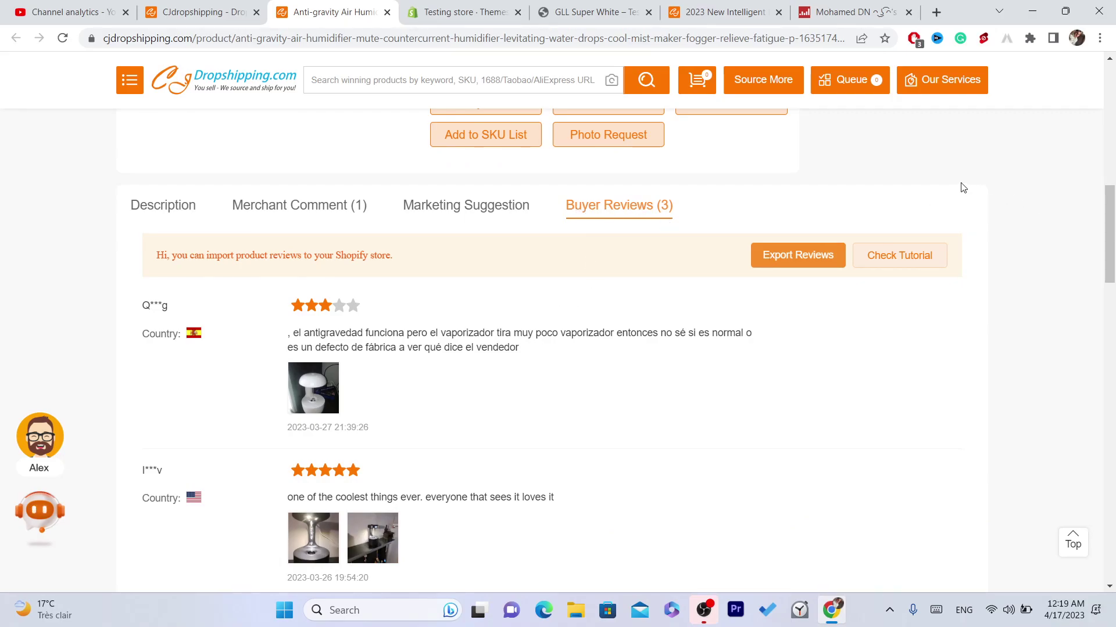
Export the humidifier's buyer reviews and place the downloaded reviews (13).csv file on the desktop
mouse_move(1111, 235)
left_mouse_down()
mouse_move(1111, 267)
mouse_move(1111, 232)
left_mouse_up()
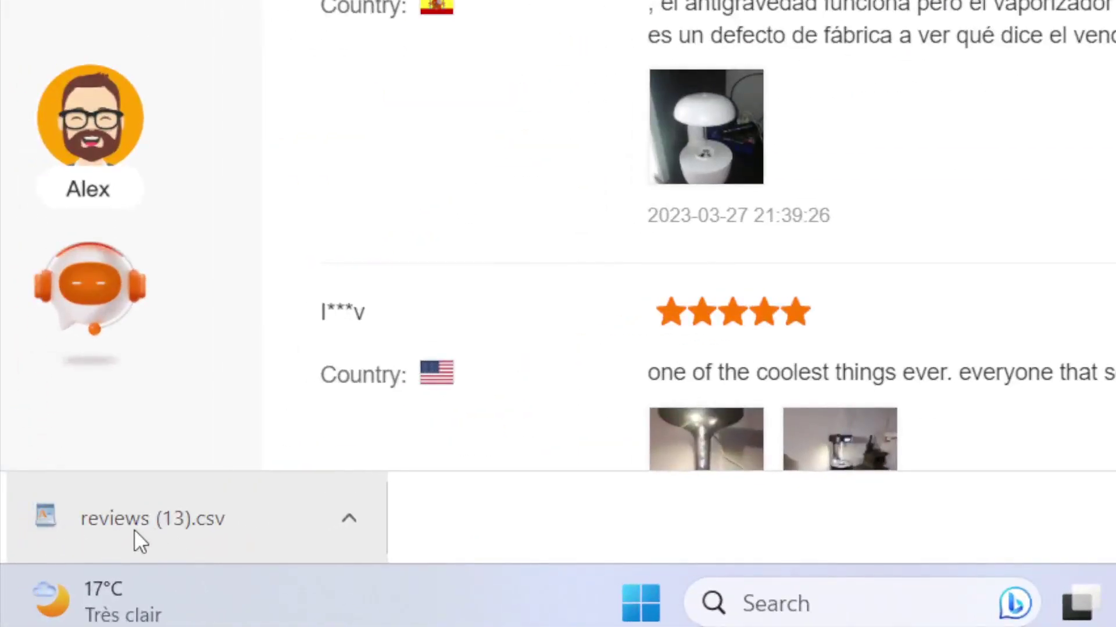
left_click_drag(135, 531, 528, 185)
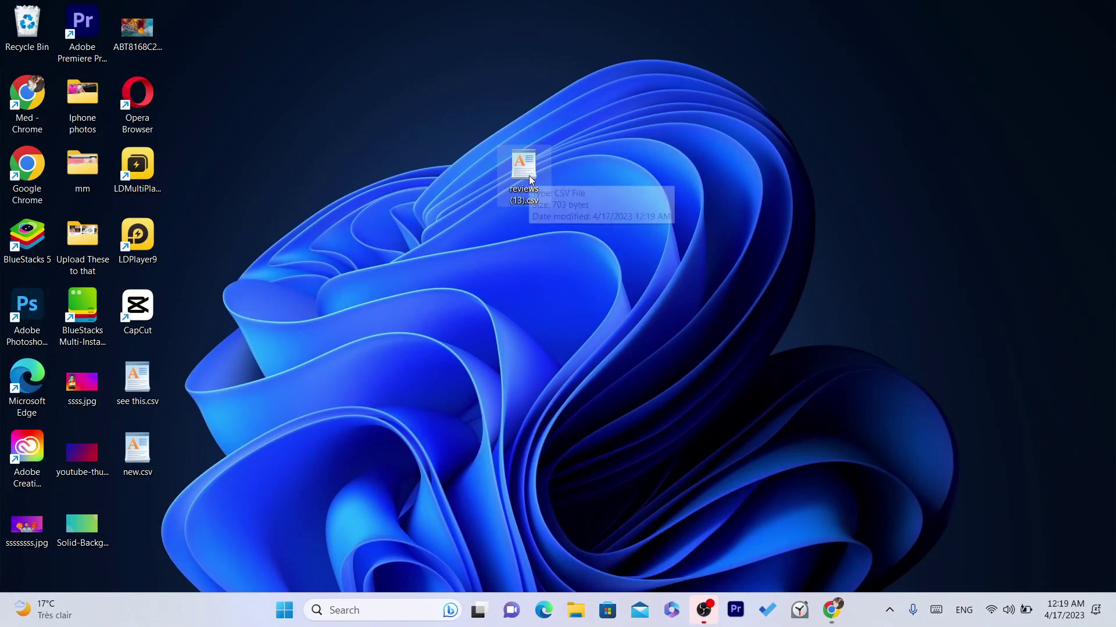
left_click_drag(516, 194, 614, 282)
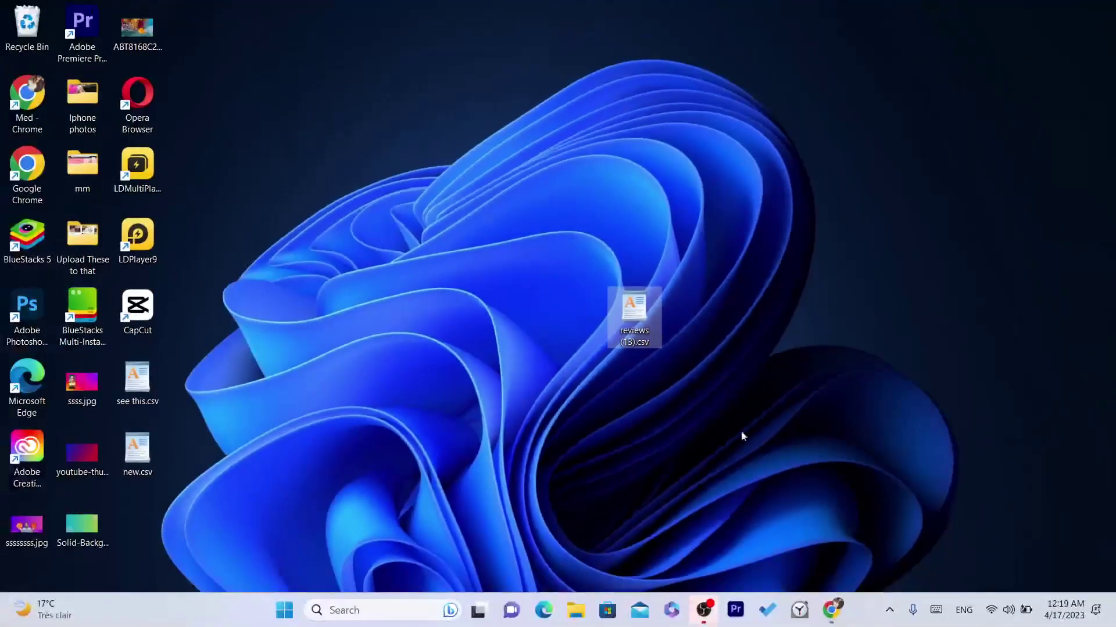
Return to the Shopify admin and open the Shopify App Store from the Apps and sales channels settings
left_click(838, 613)
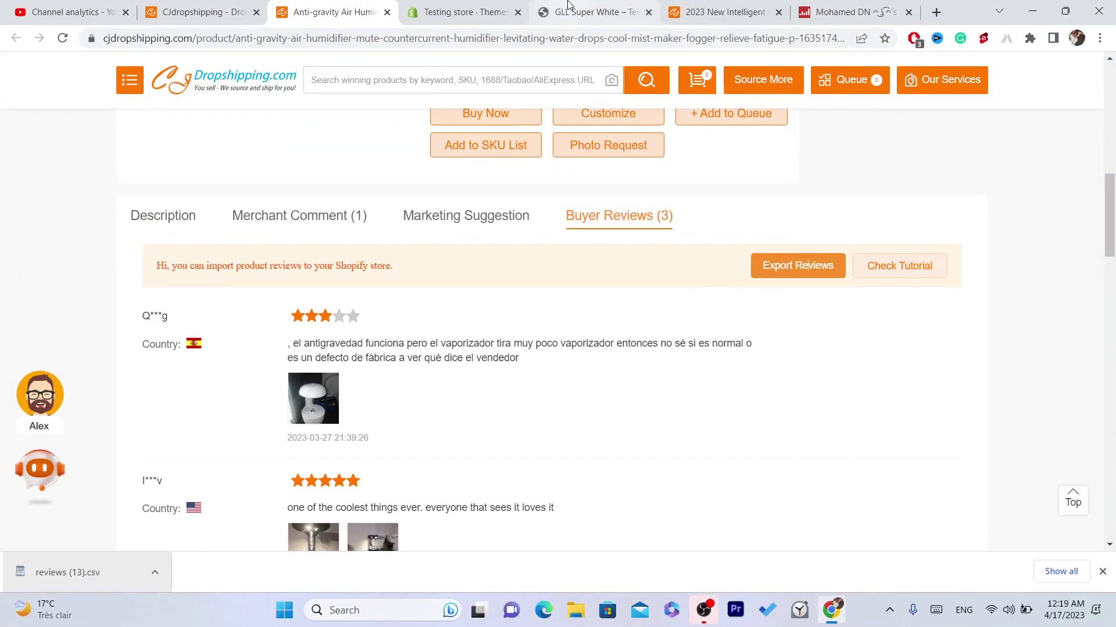
left_click(465, 7)
left_click(50, 530)
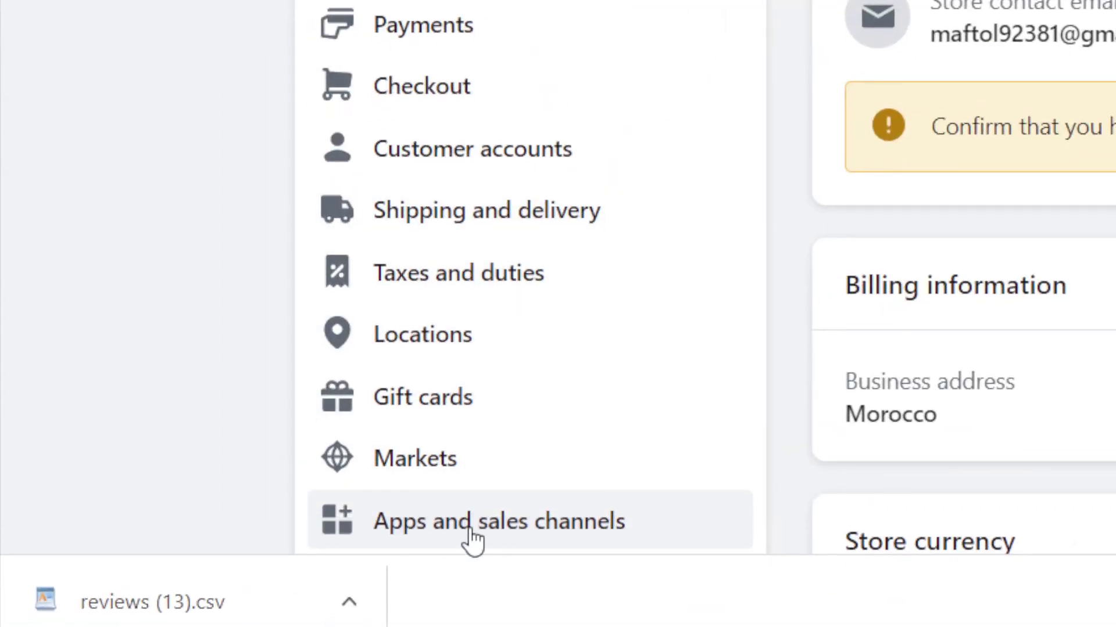
left_click(474, 540)
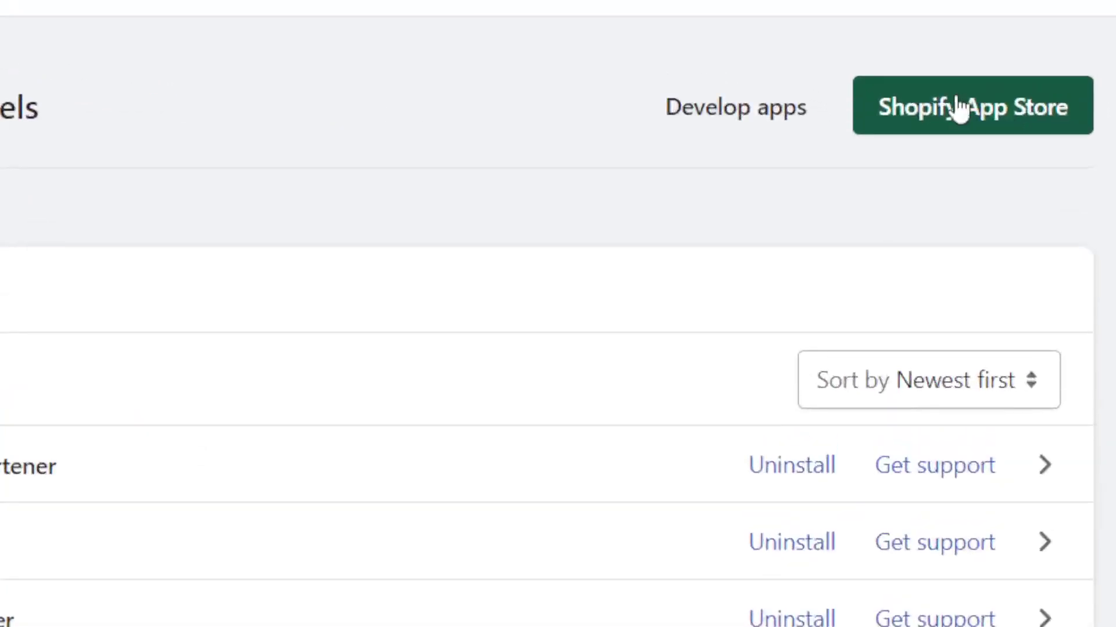
left_click(961, 107)
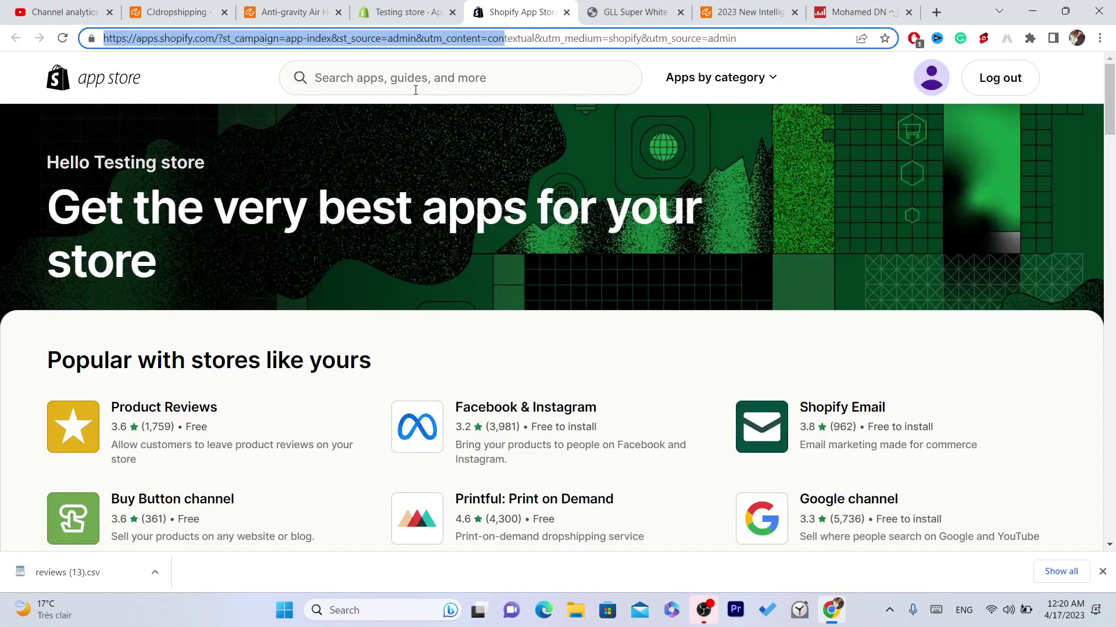
Search the Shopify App Store for "product reviews" and open the listing of Shopify's Product Reviews app
left_click(413, 88)
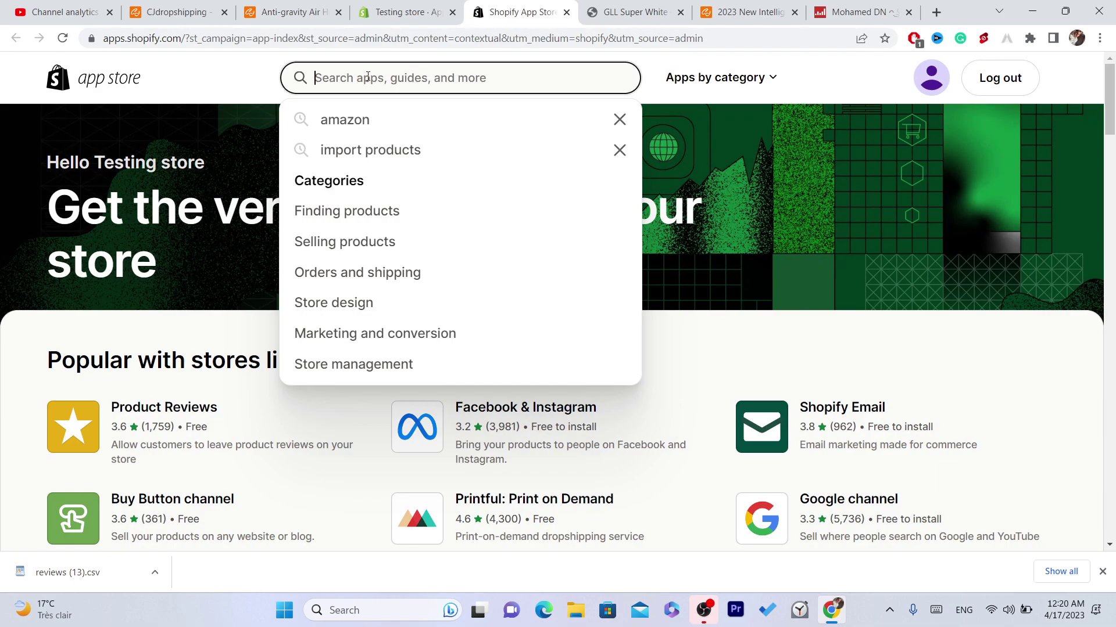
type("prod")
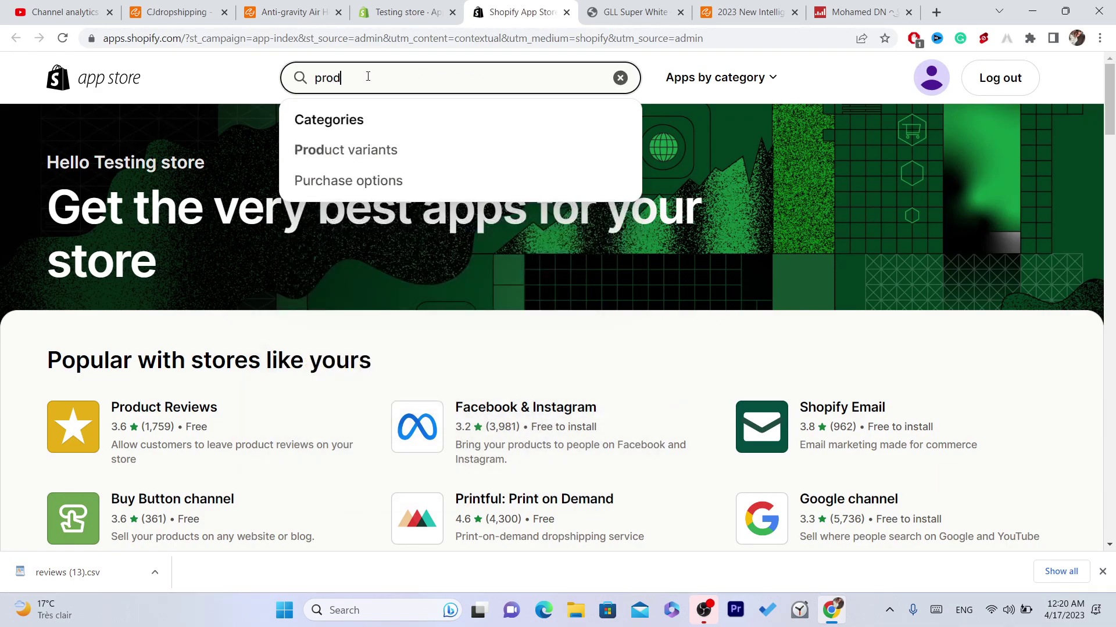
type("uct reviews")
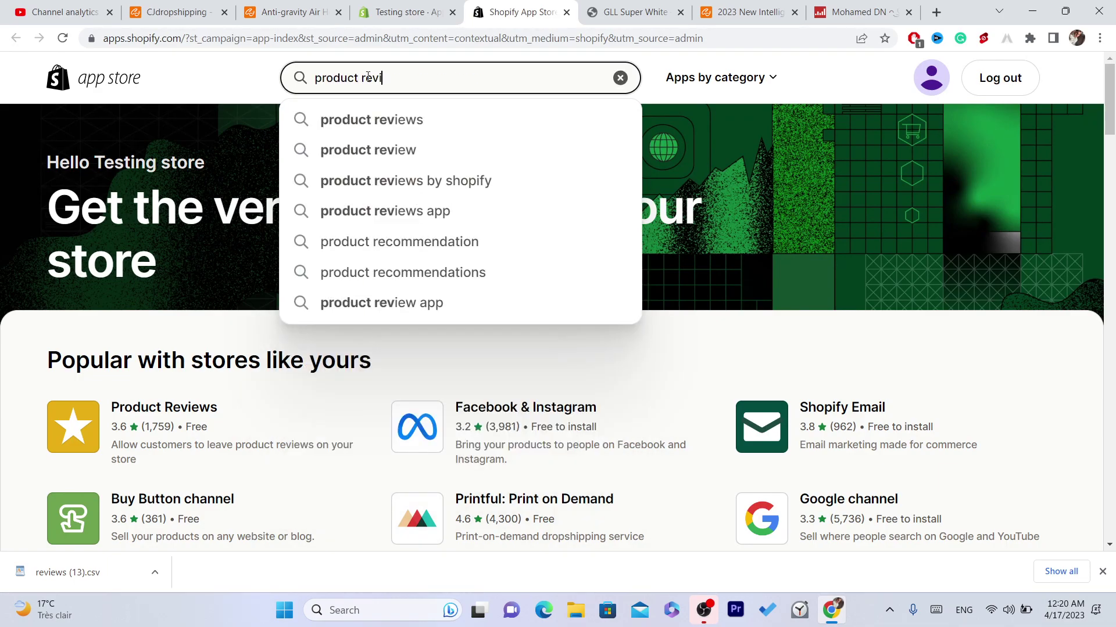
key("Return")
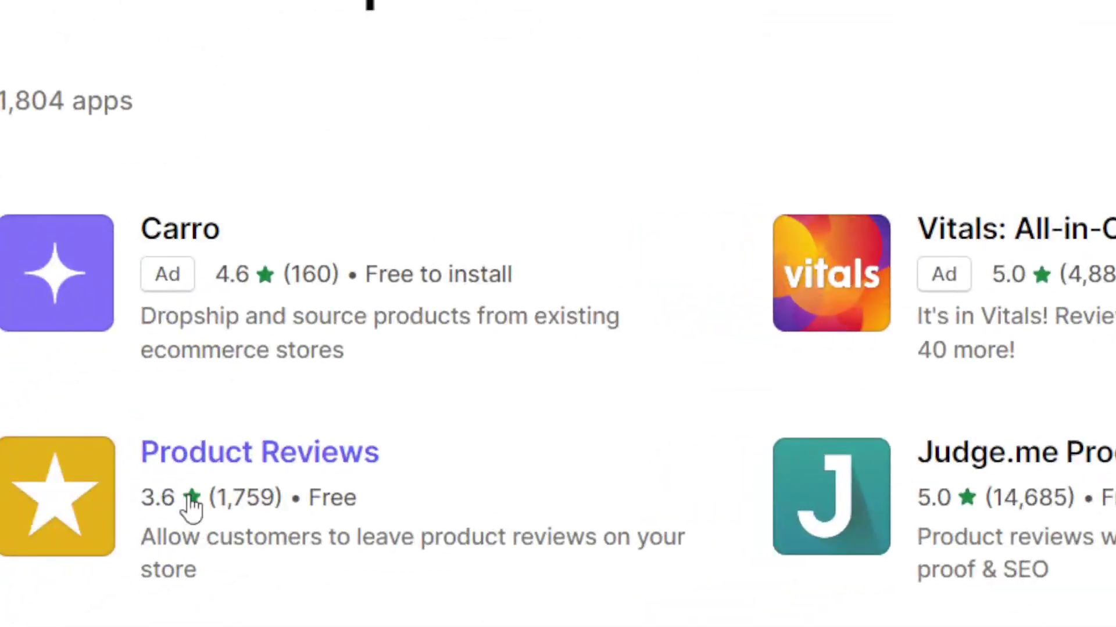
left_click(31, 511)
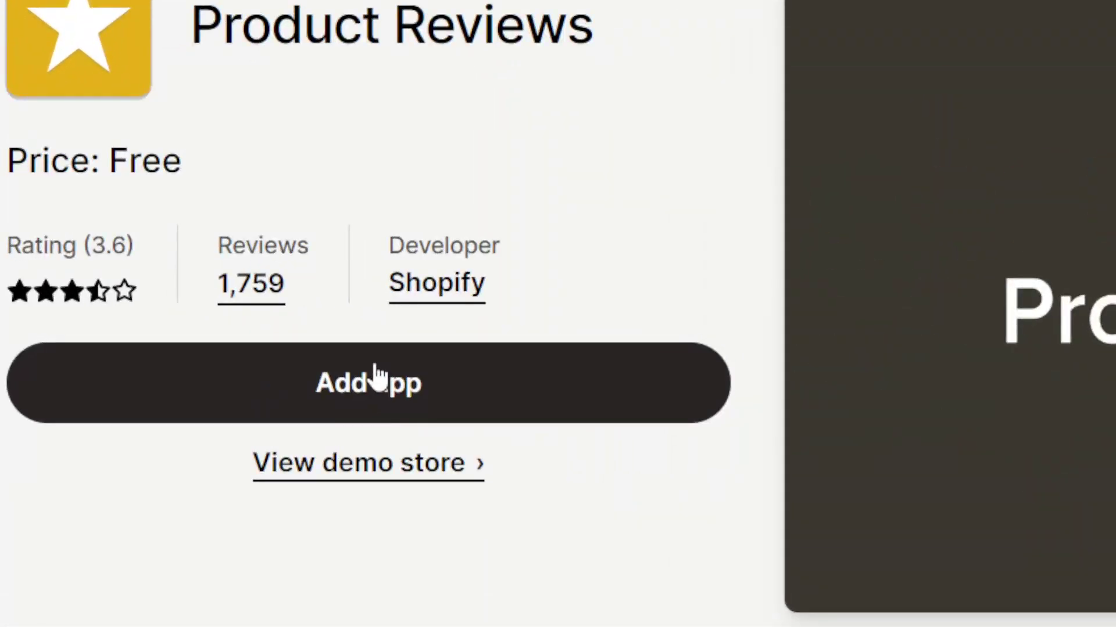
Add the Product Reviews app and install it on the Testing store
left_click(212, 340)
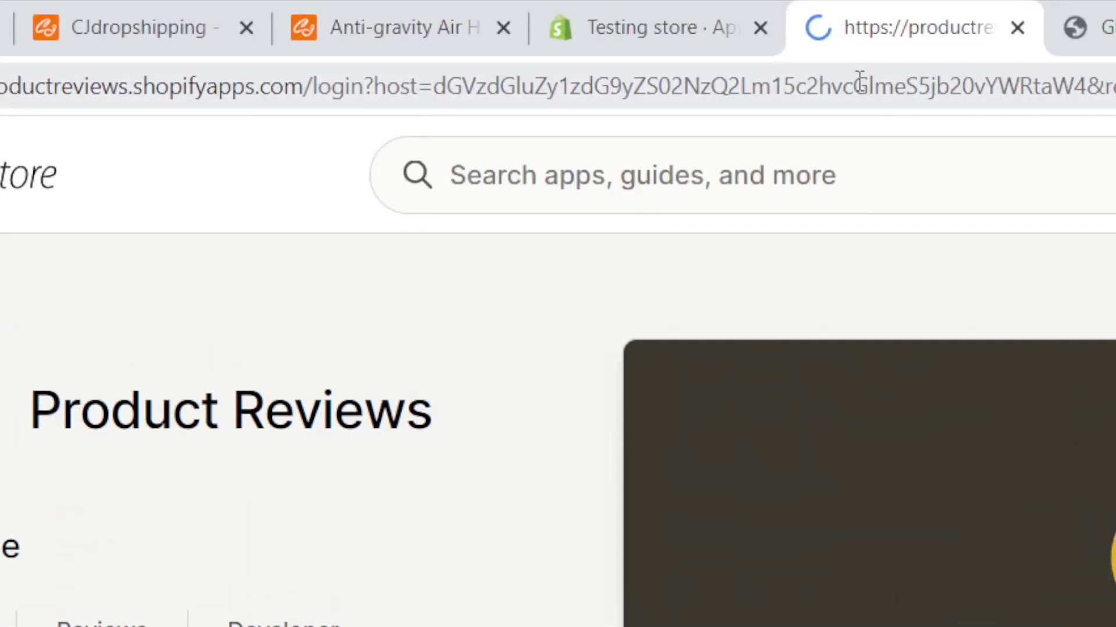
left_click(858, 80)
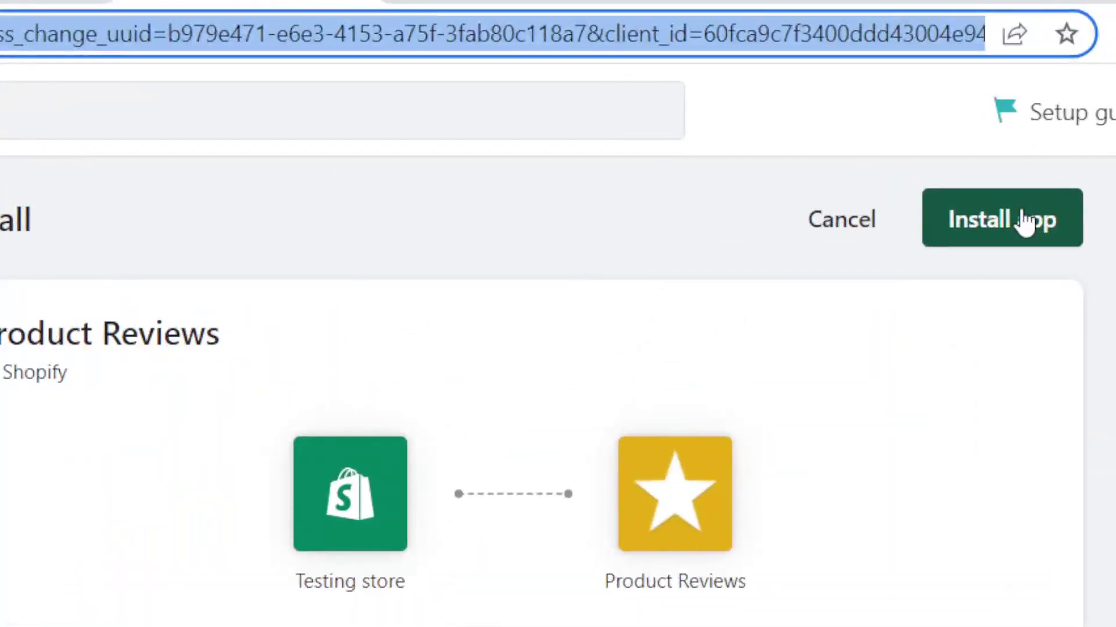
left_click(937, 169)
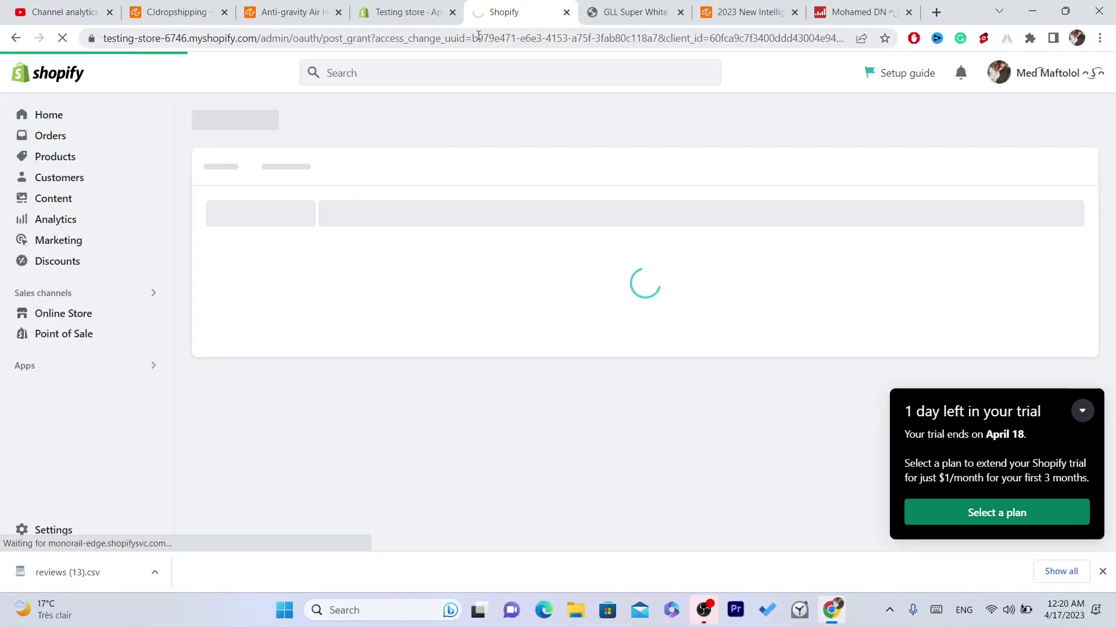
left_click(478, 36)
left_click_drag(105, 37, 478, 36)
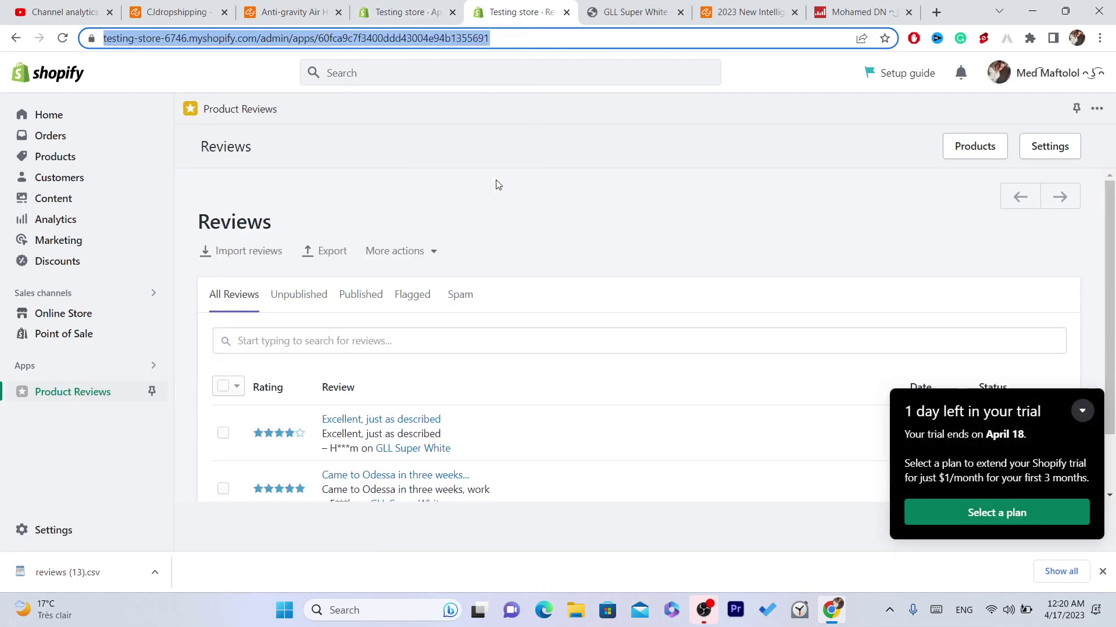
Leave the Apps and sales channels settings and view the live online store
left_click(71, 112)
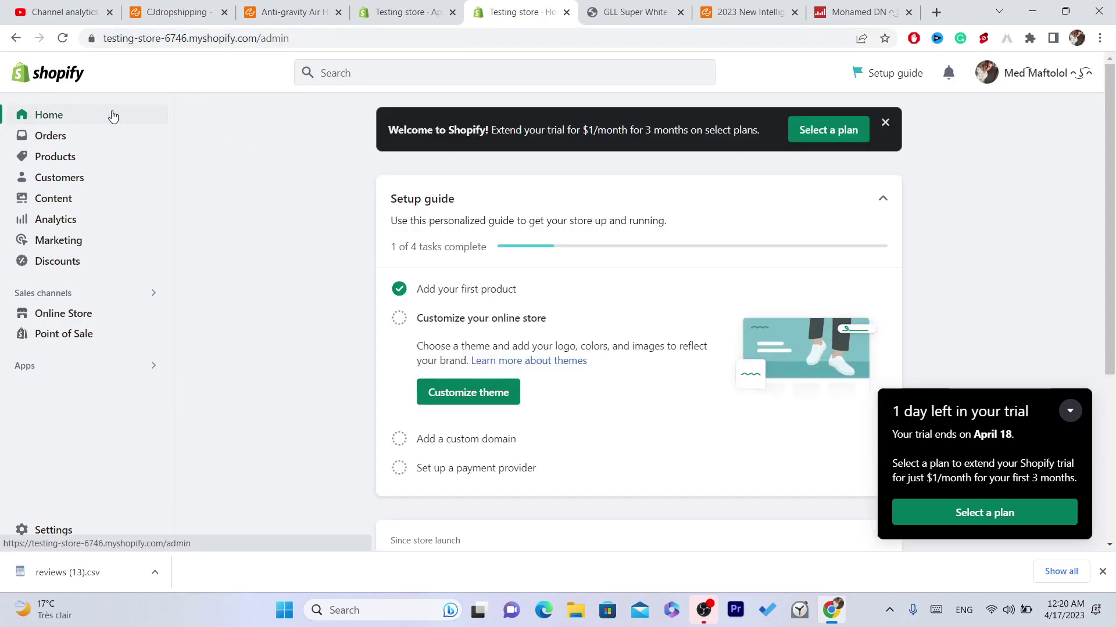
left_click(420, 7)
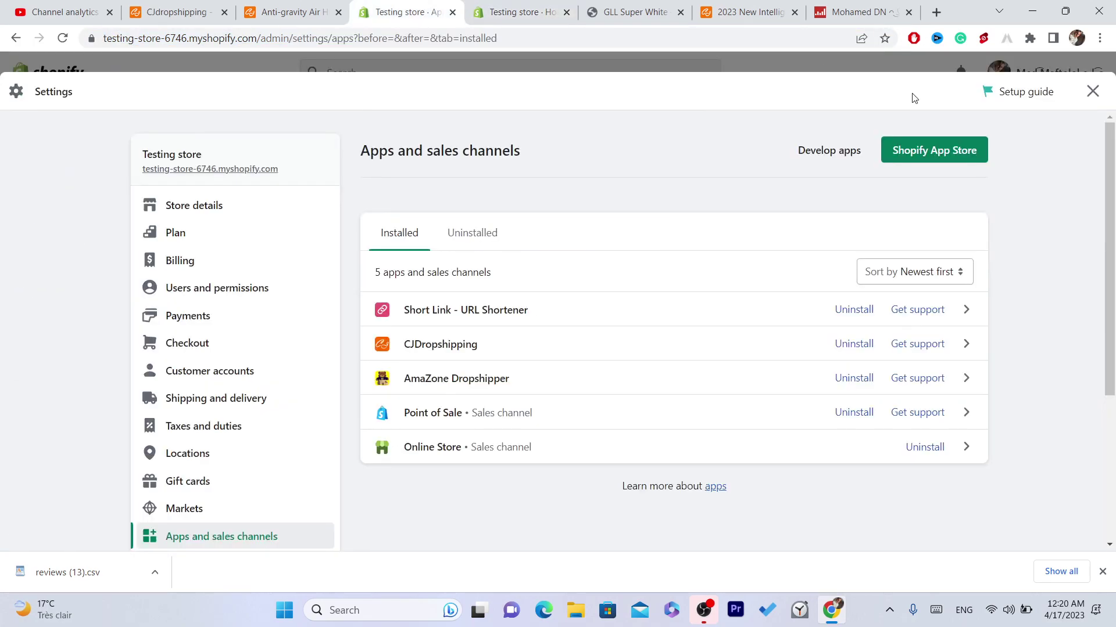
left_click(1092, 91)
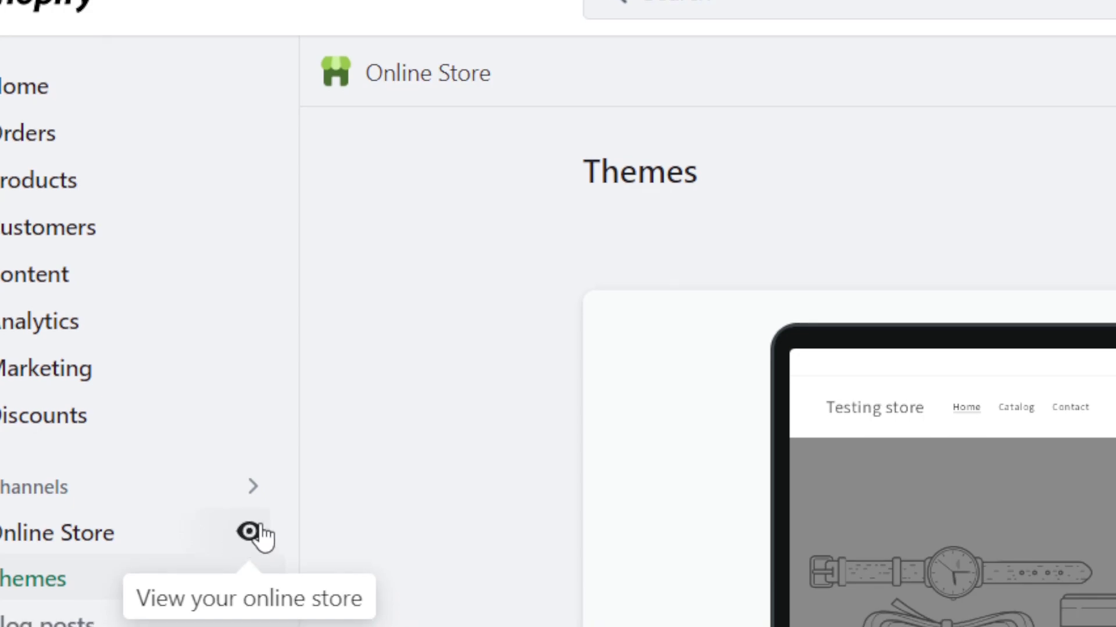
left_click(250, 533)
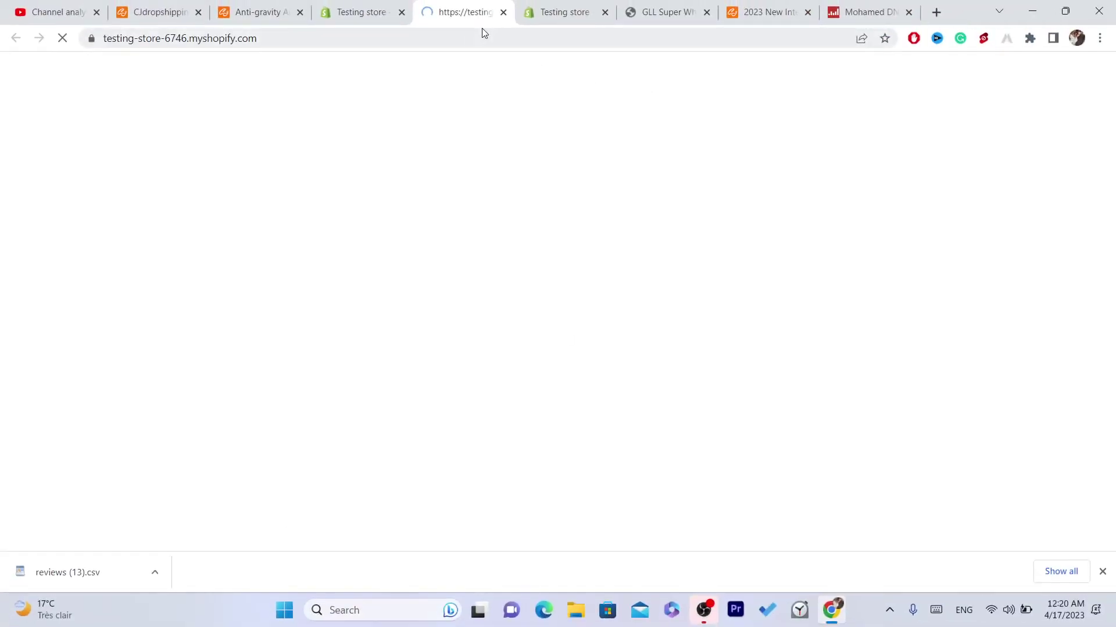
Open the GLL Super White product page from the storefront's featured products
scroll(624, 178, "down", 6)
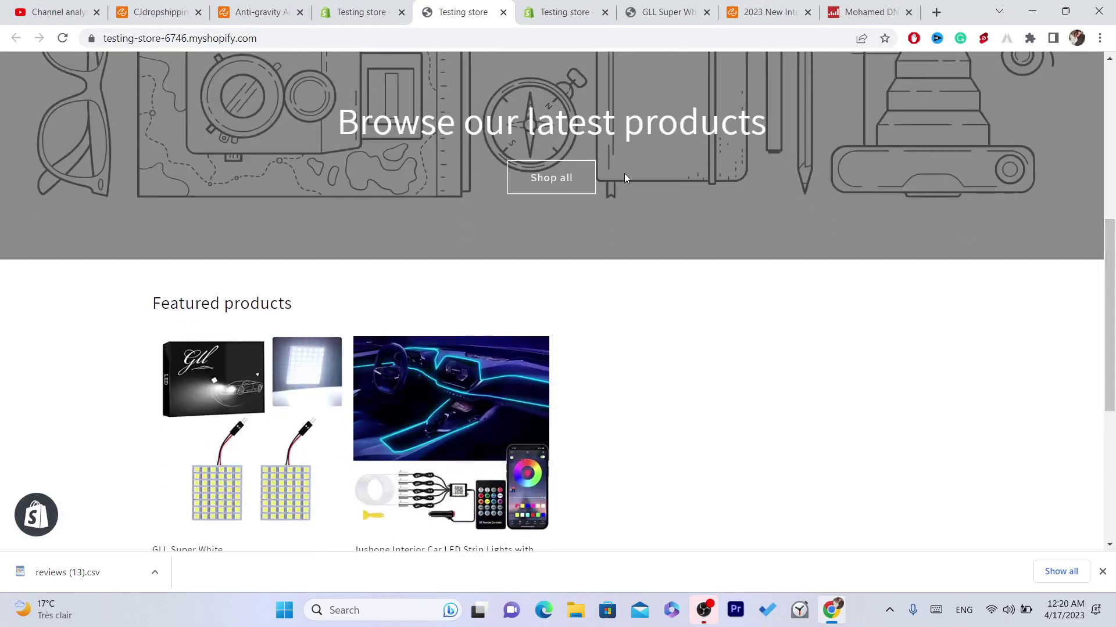
scroll(697, 256, "down", 1)
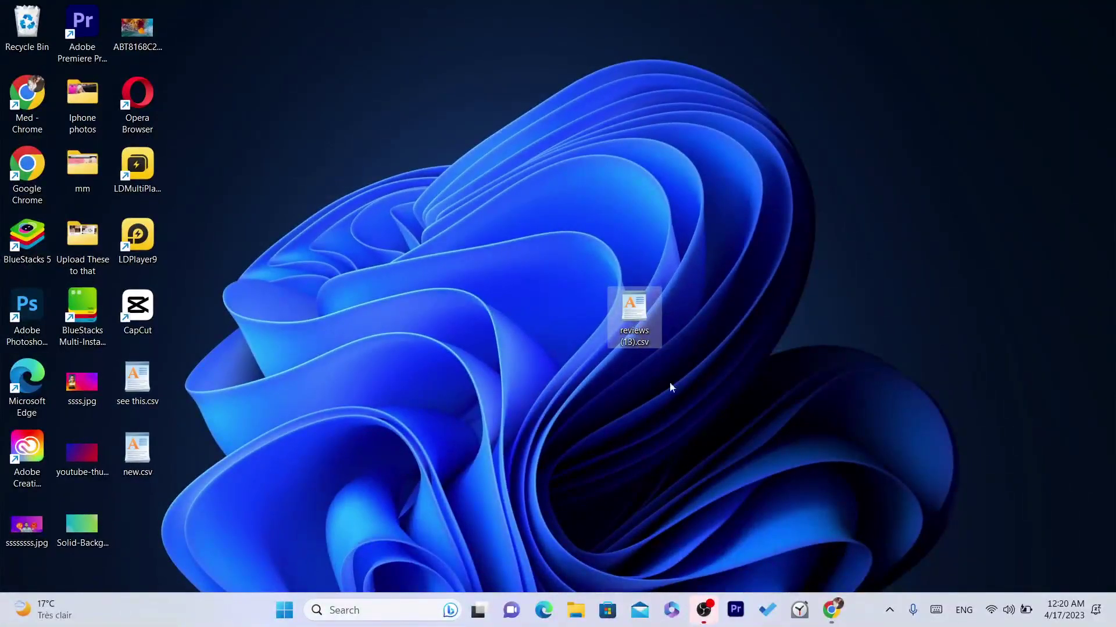
left_click(833, 609)
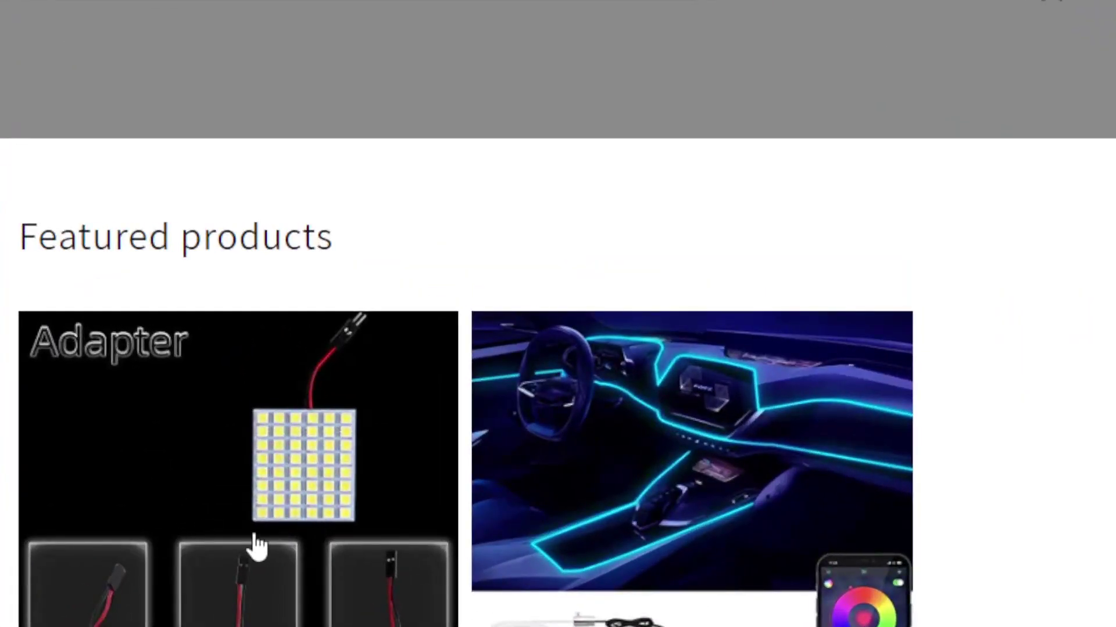
left_click(254, 359)
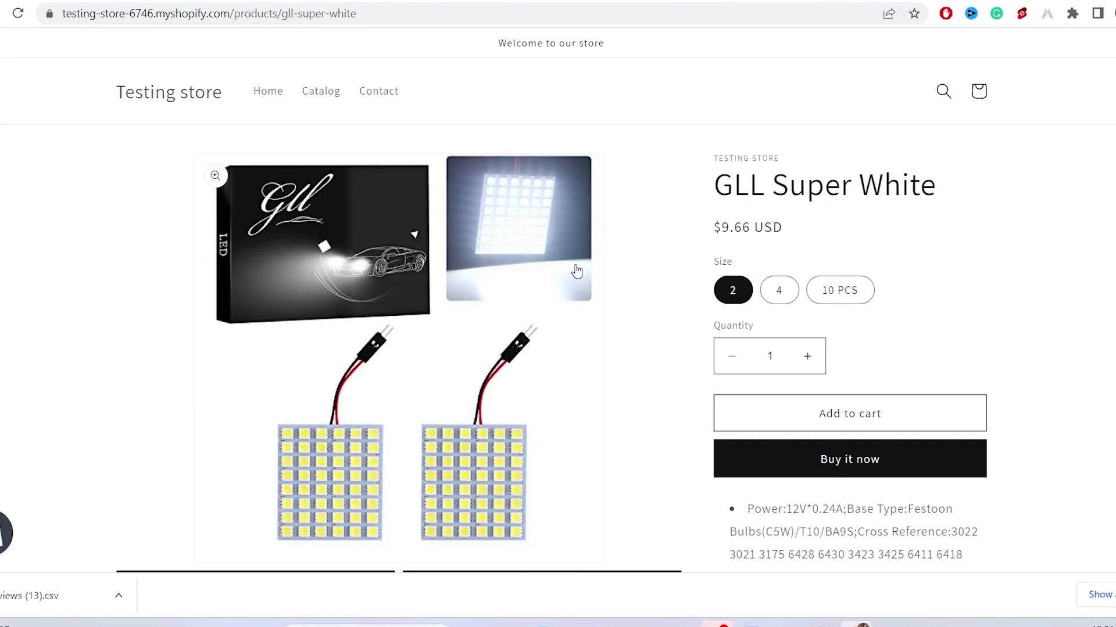
Return to the store admin, open the Product Reviews app from the refreshed Apps and sales channels settings, and collapse the trial notice
left_click(361, 1)
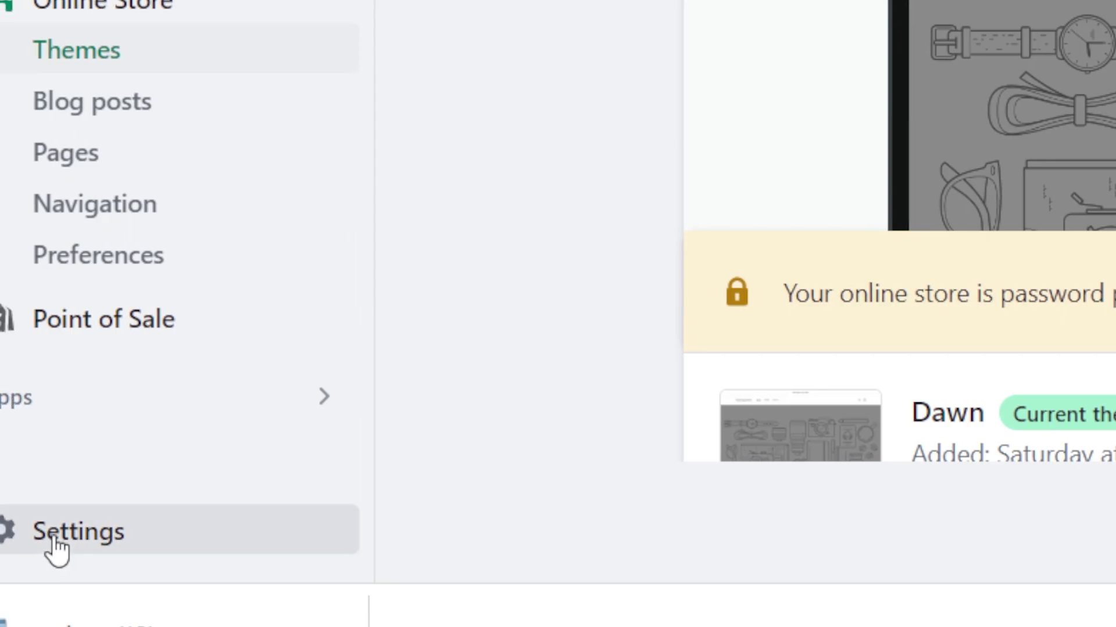
left_click(51, 551)
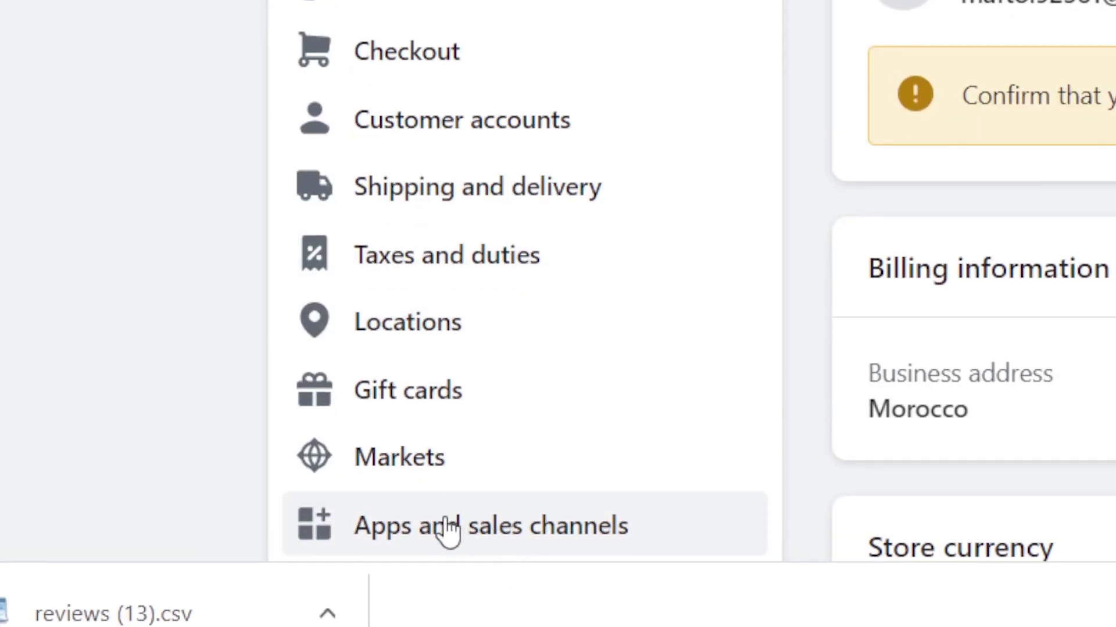
left_click(439, 537)
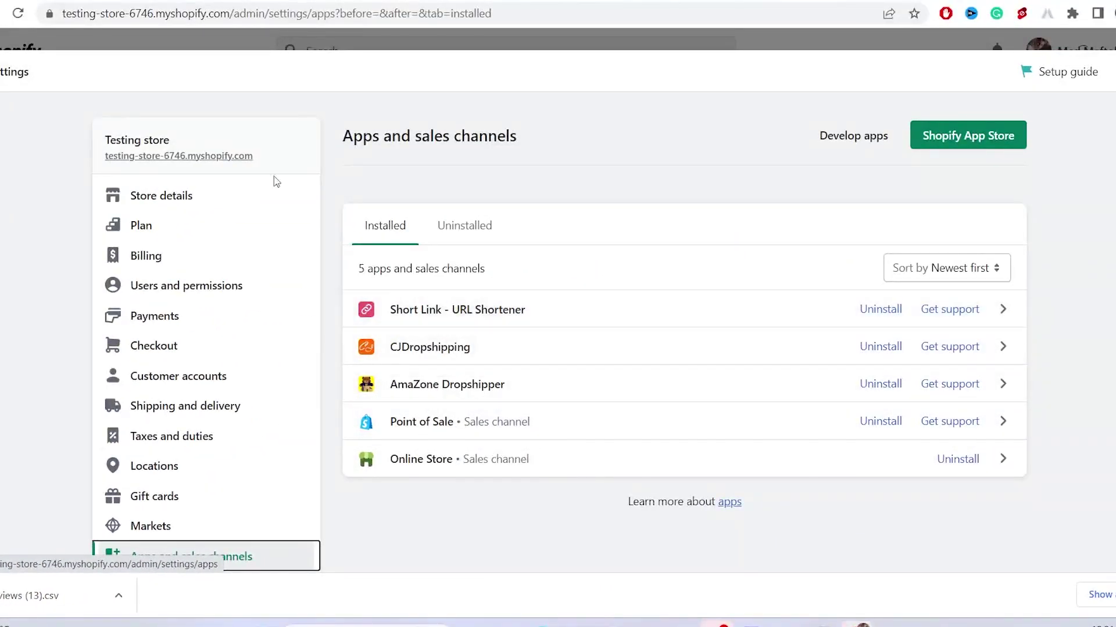
left_click(18, 13)
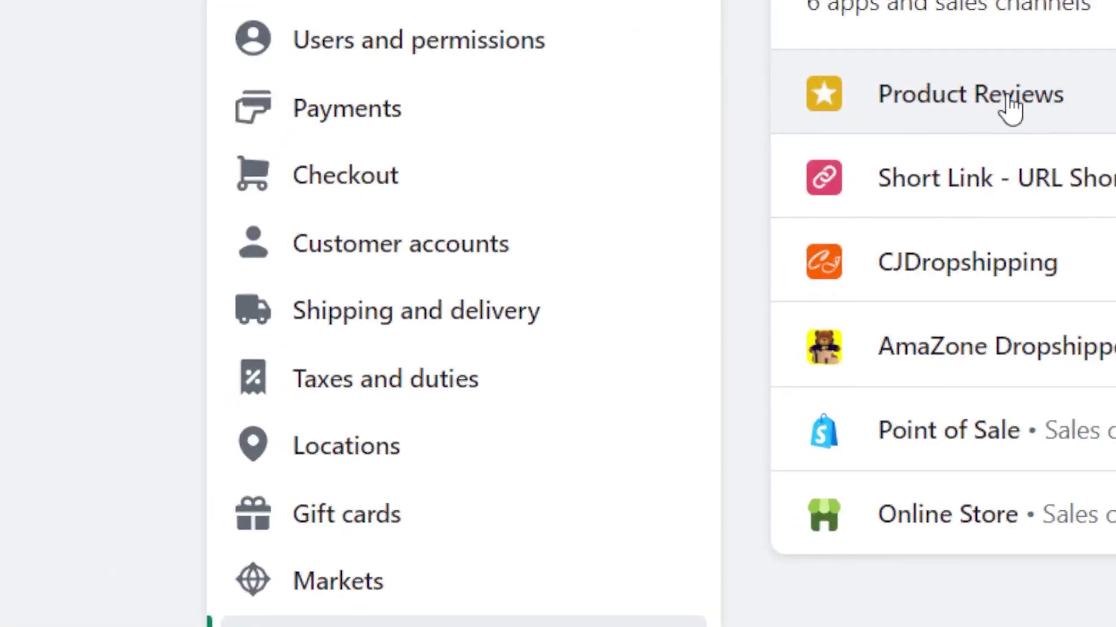
left_click(951, 110)
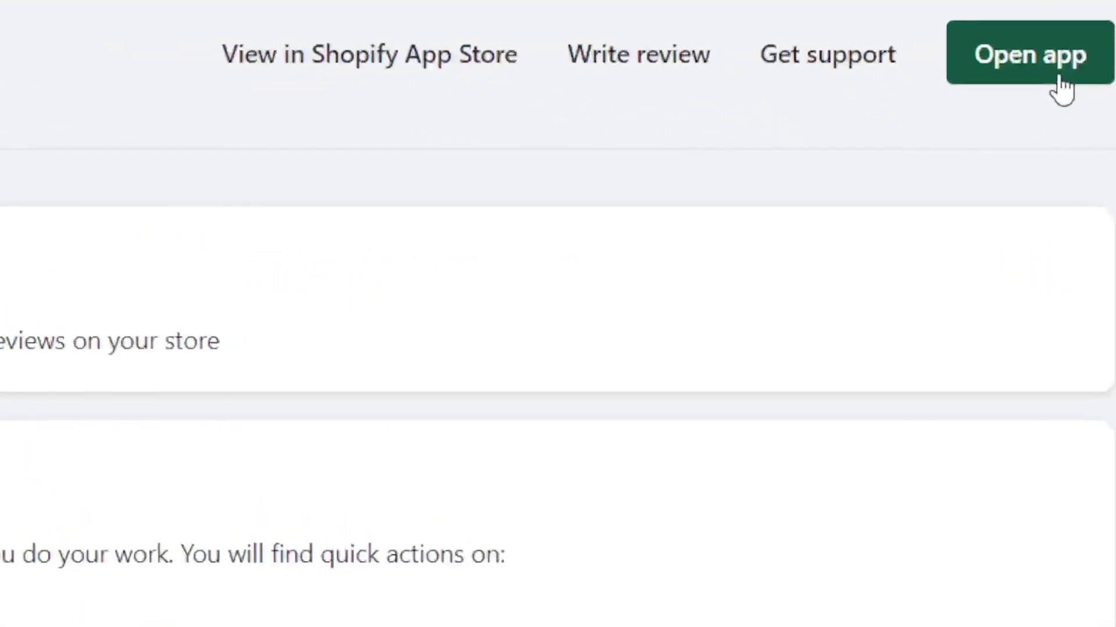
left_click(1060, 85)
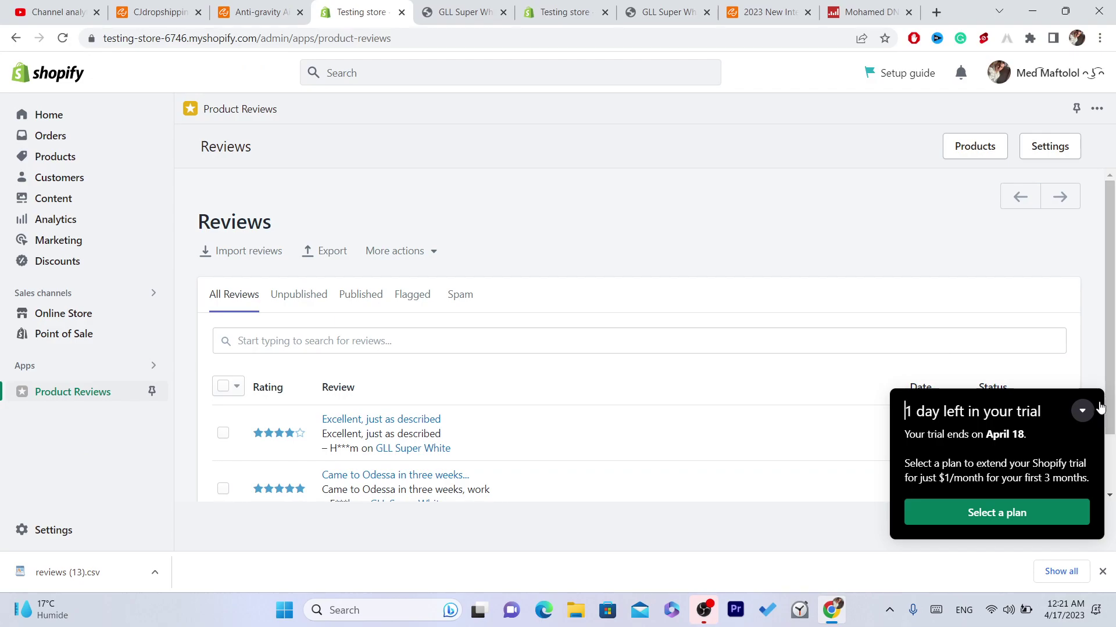
left_click(1081, 412)
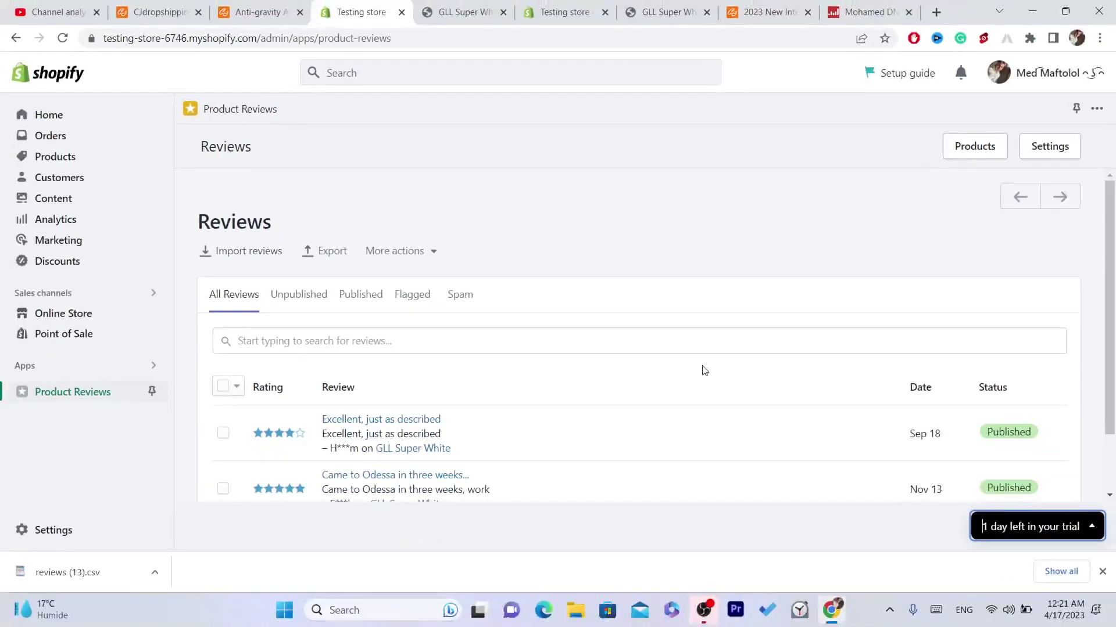
Open the reviews (13).csv file from the desktop with Extreme CSV and reposition its window
key("super+d")
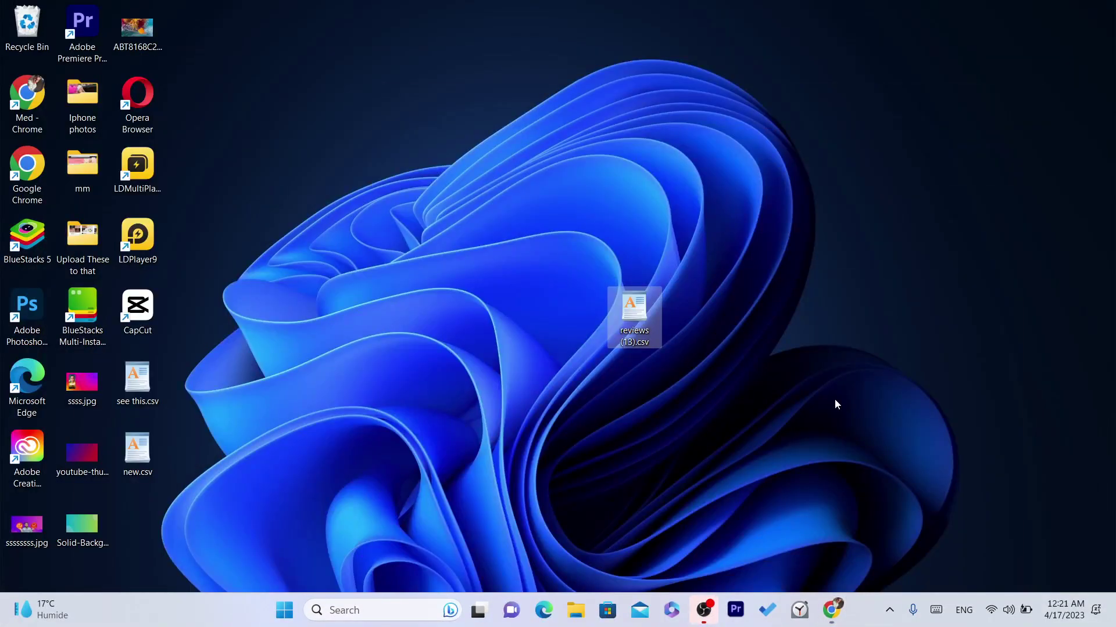
left_click_drag(636, 326, 589, 284)
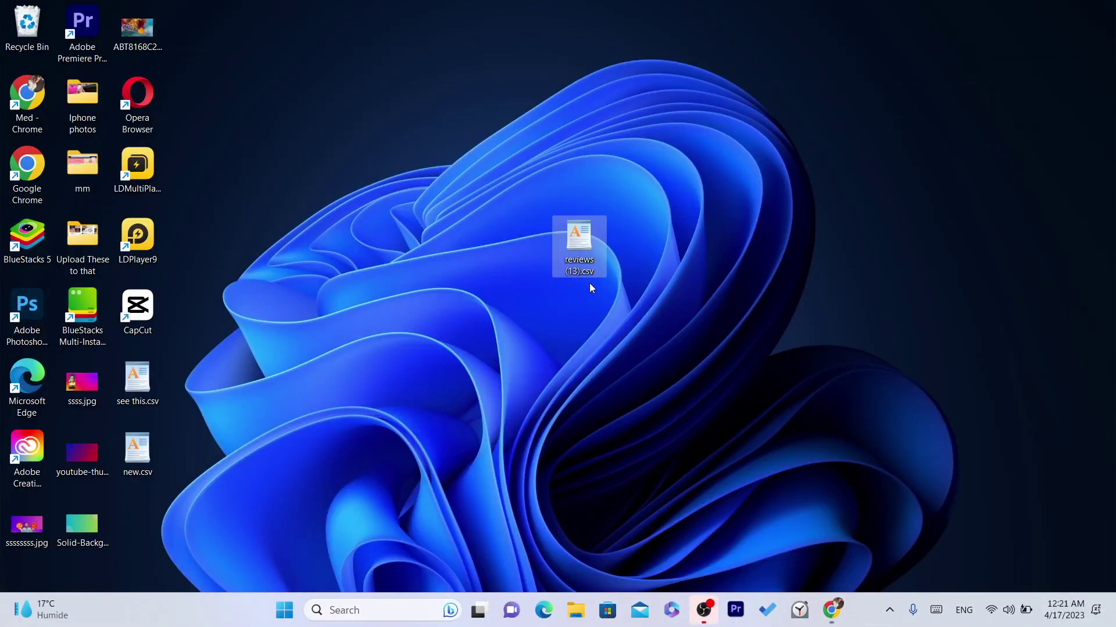
left_click(629, 338)
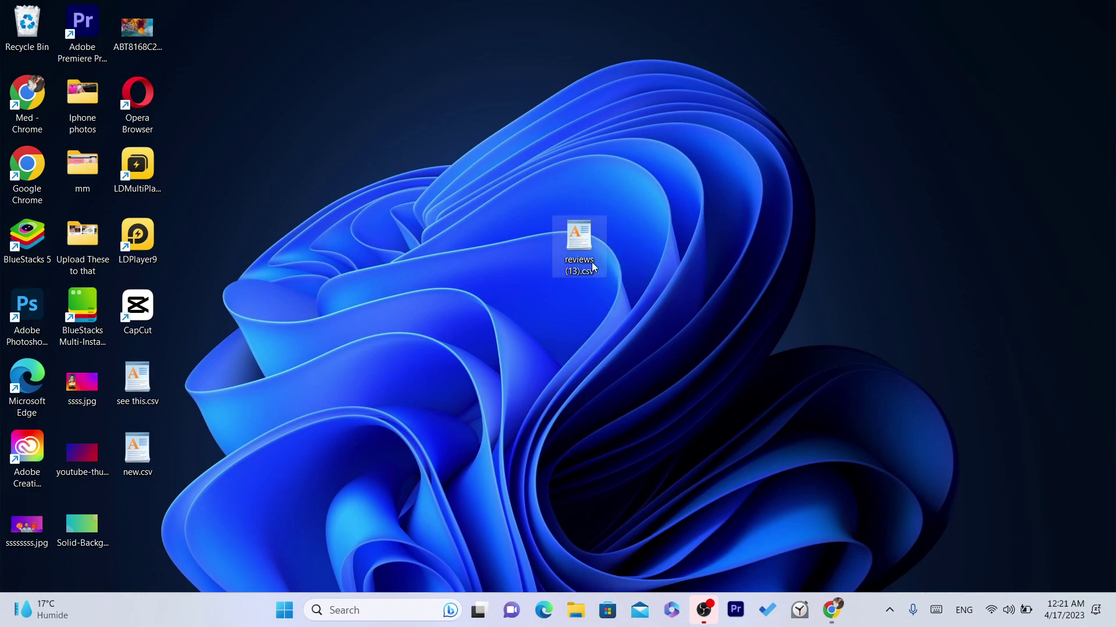
right_click(578, 247)
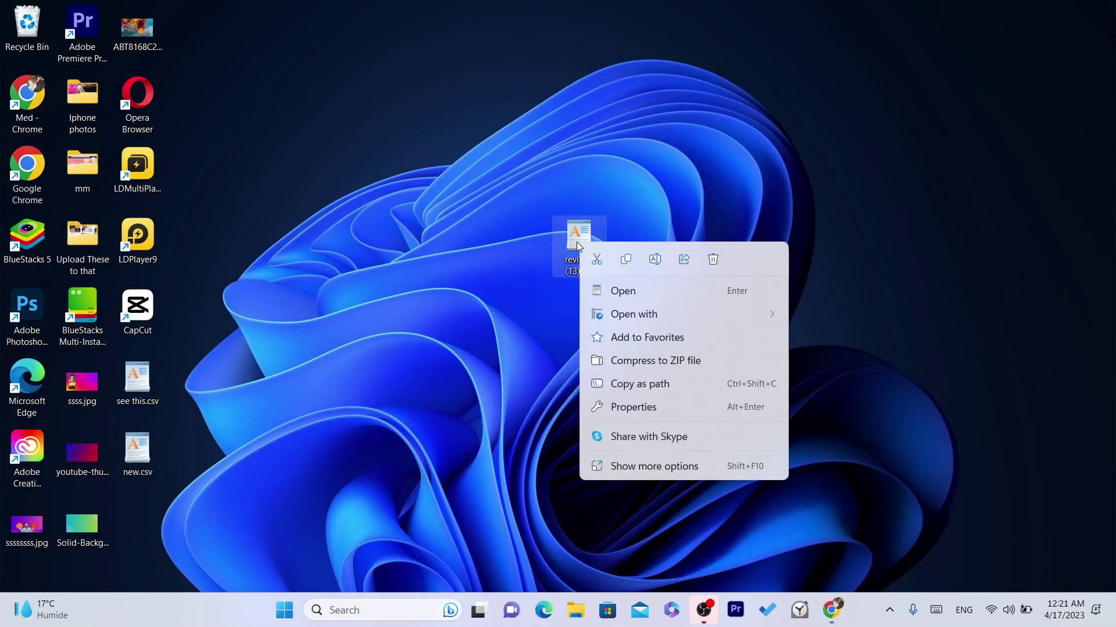
mouse_move(637, 324)
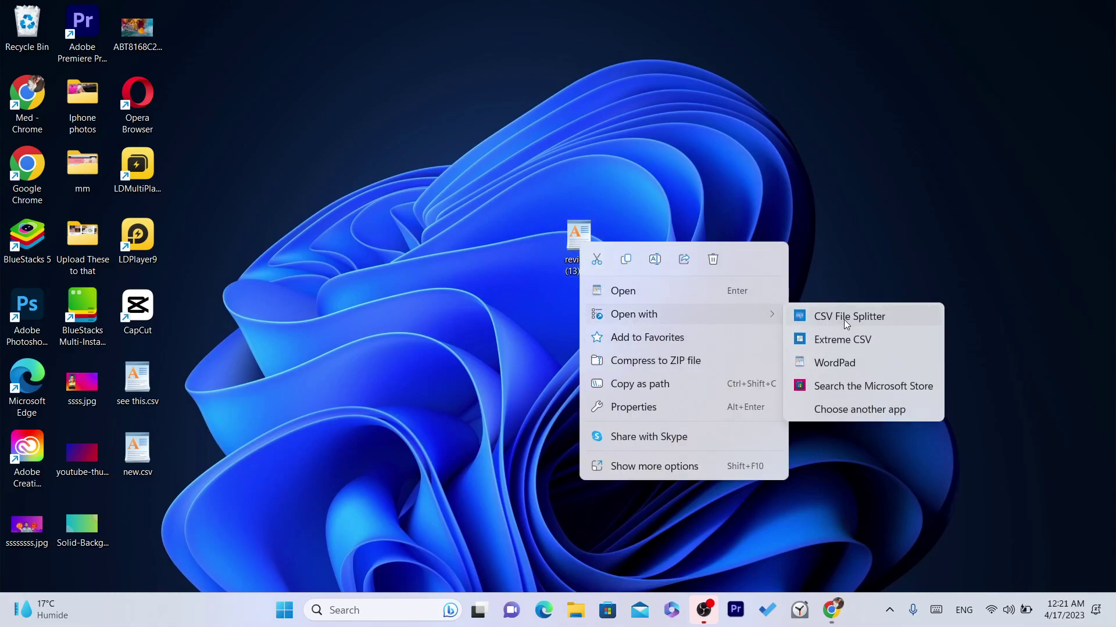
left_click(857, 343)
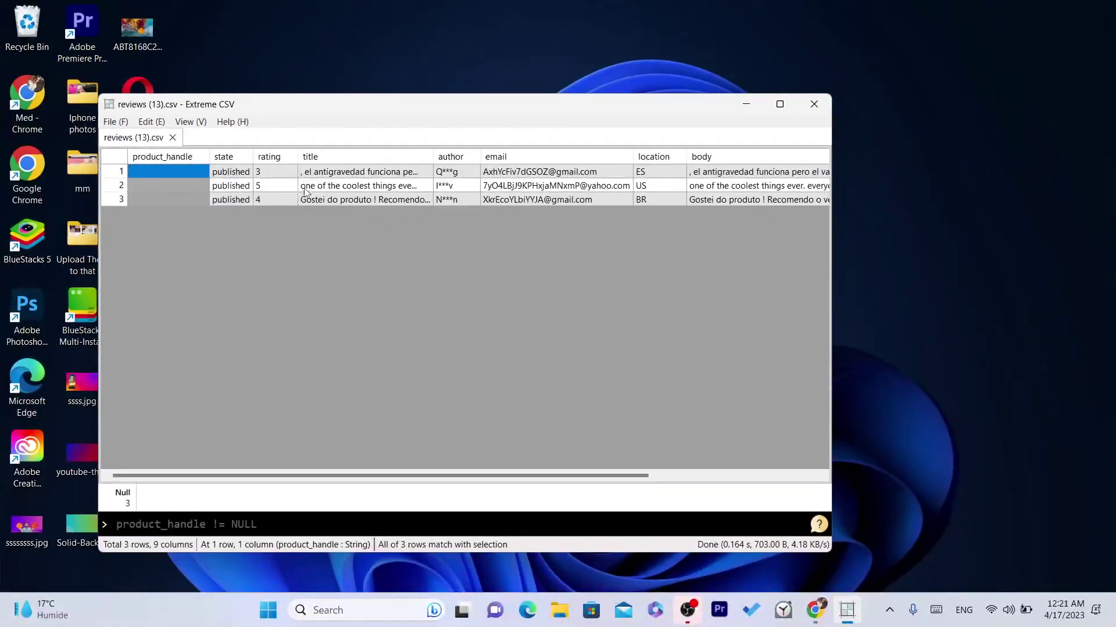
left_click_drag(366, 107, 496, 142)
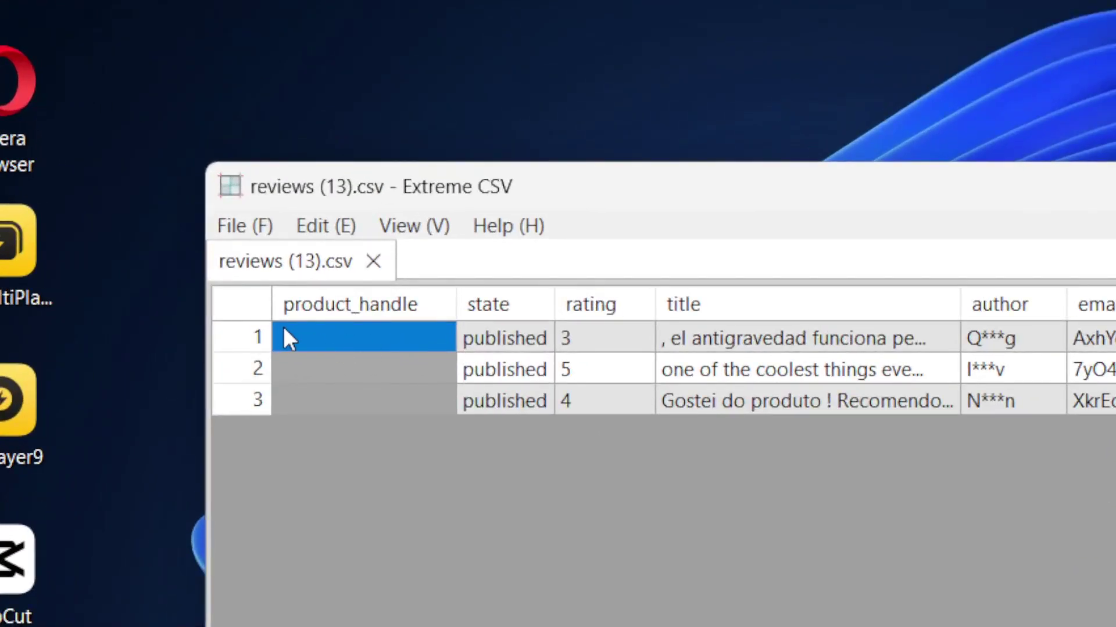
Open the first row's product_handle cell for editing, then switch to Chrome and reload the GLL Super White product page
double_click(337, 333)
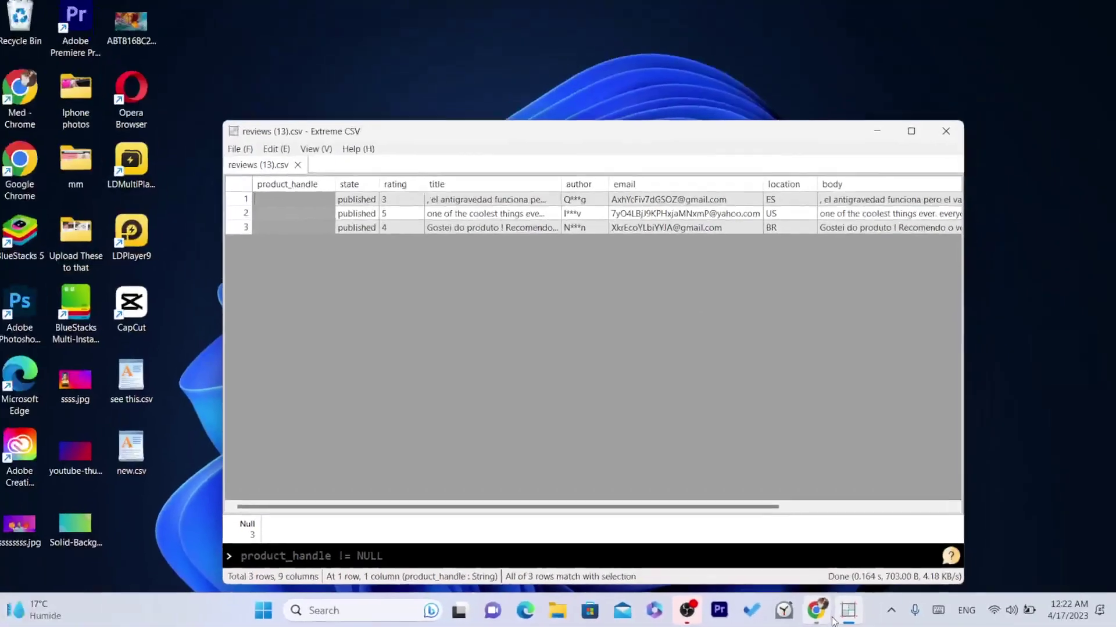
left_click(911, 588)
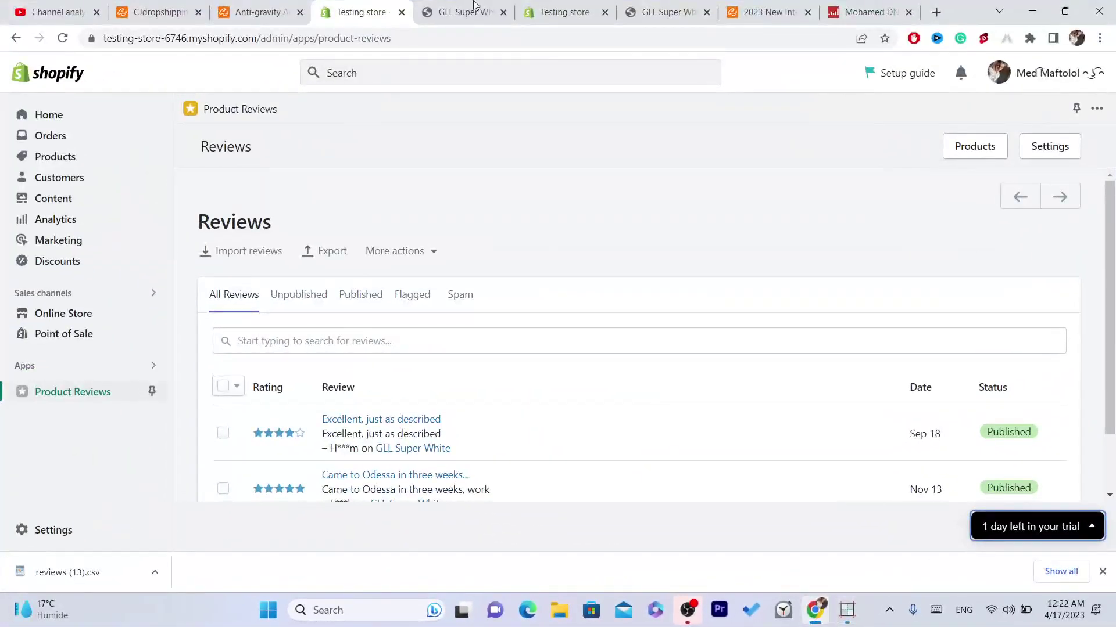
left_click(465, 7)
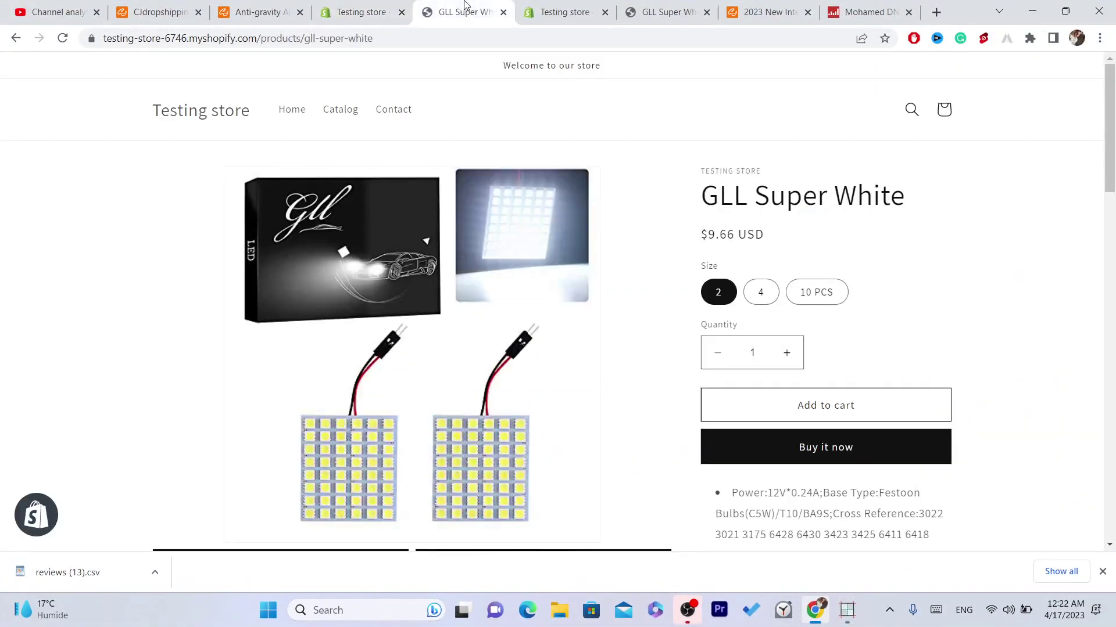
left_click(62, 38)
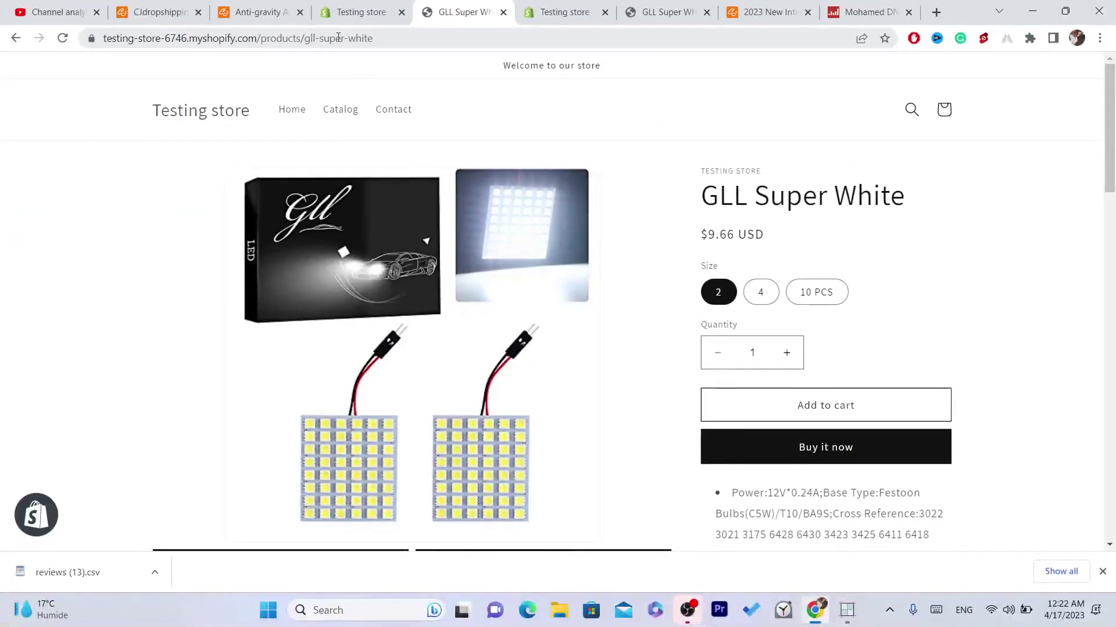
Select the gll-super-white handle in the product page's URL and switch to Extreme CSV
left_click_drag(306, 39, 374, 38)
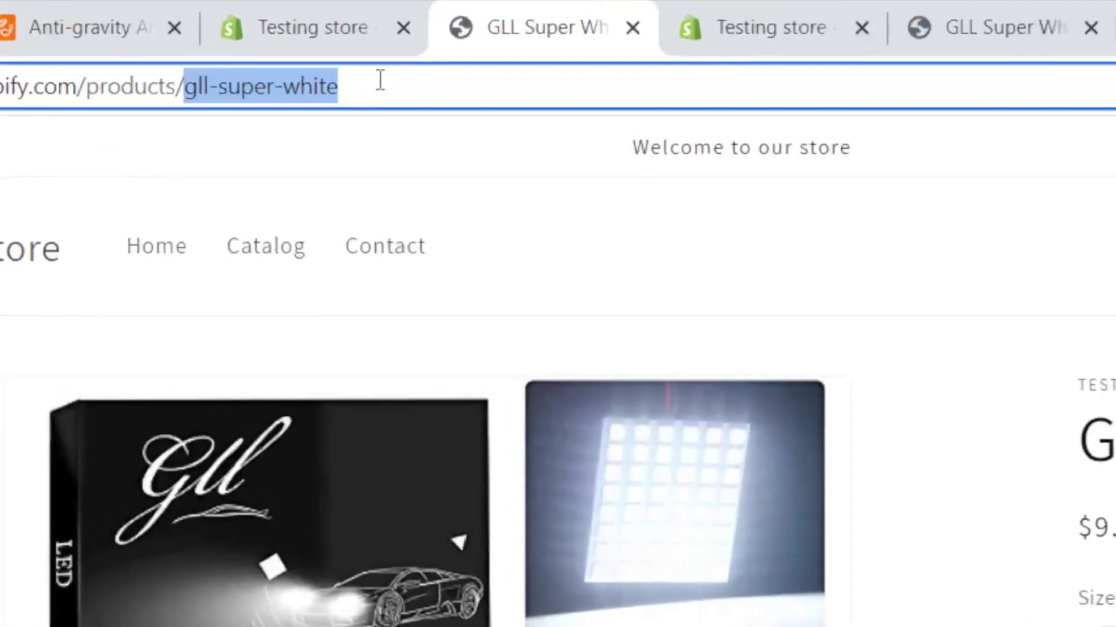
left_click(250, 81)
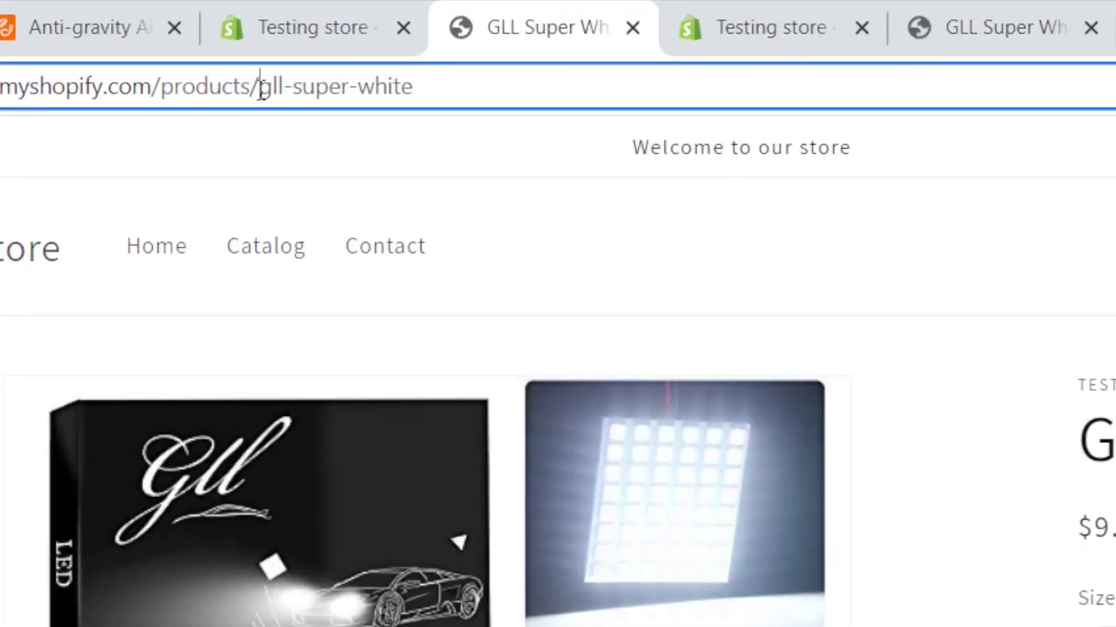
left_click_drag(259, 87, 489, 71)
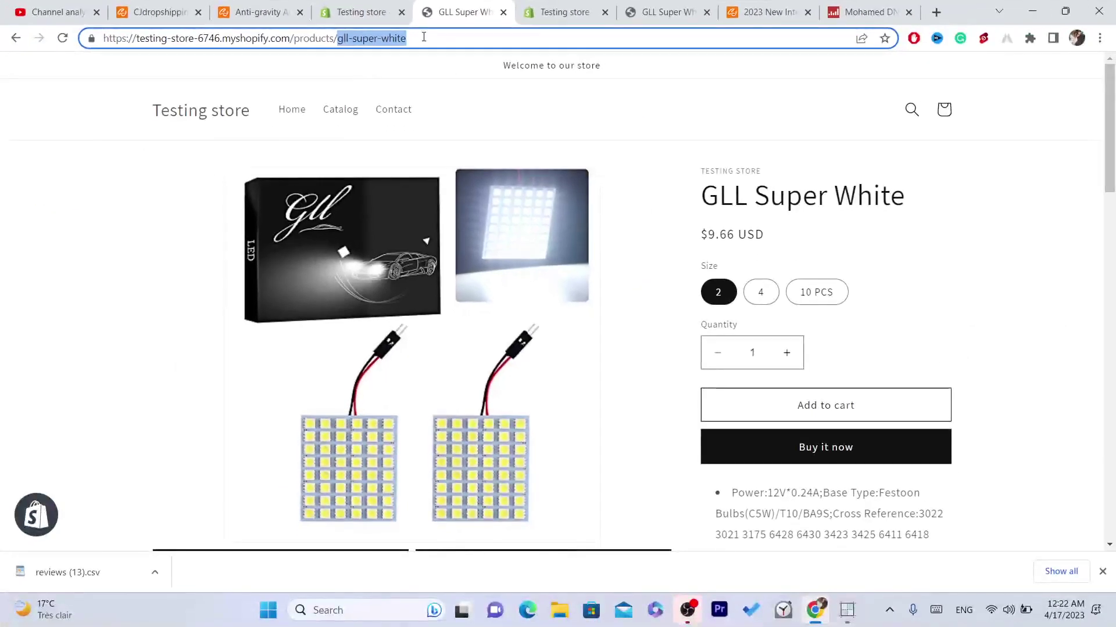
left_click(864, 626)
left_click(854, 619)
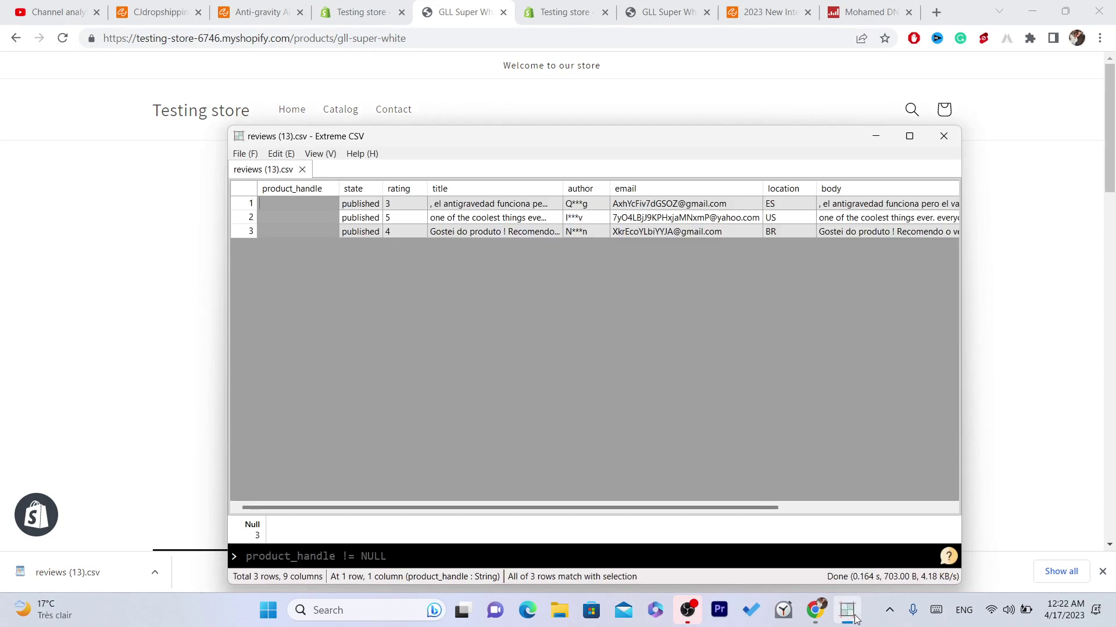
Begin the first row's product_handle with "gll-", using the on-screen keyboard for the hyphen, and close that keyboard
double_click(282, 203)
left_click(935, 610)
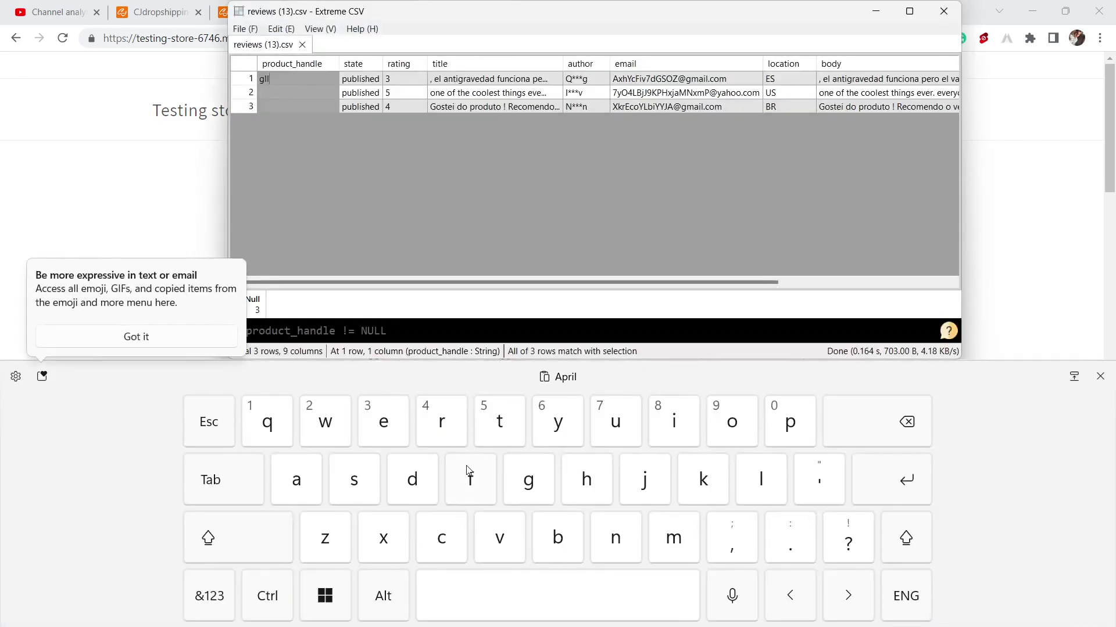
left_click(251, 581)
left_click(220, 591)
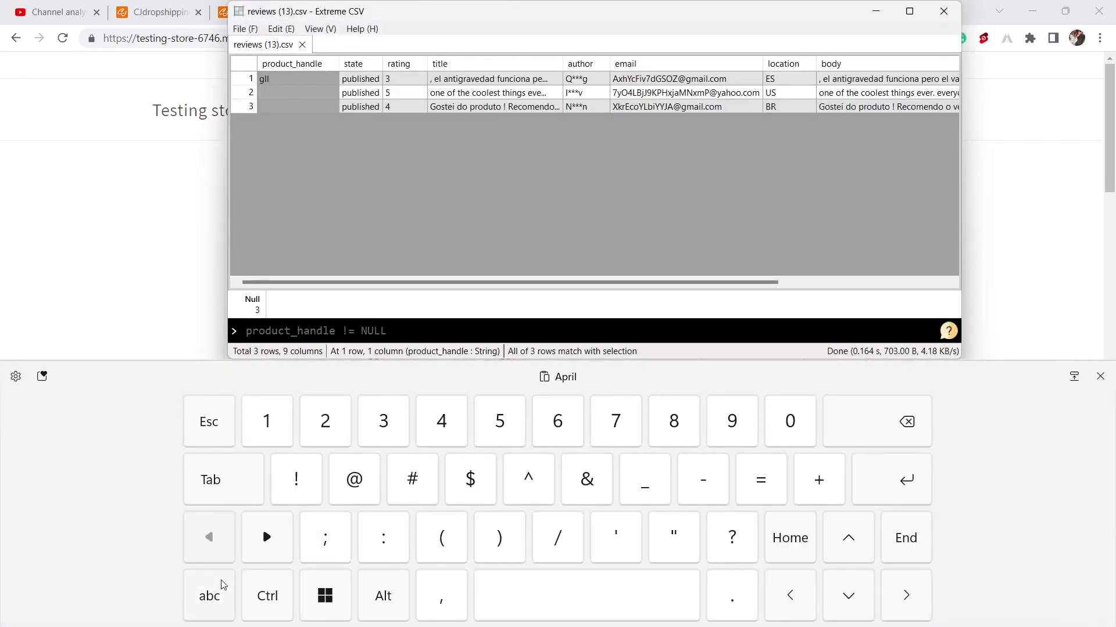
left_click(713, 487)
left_click(154, 171)
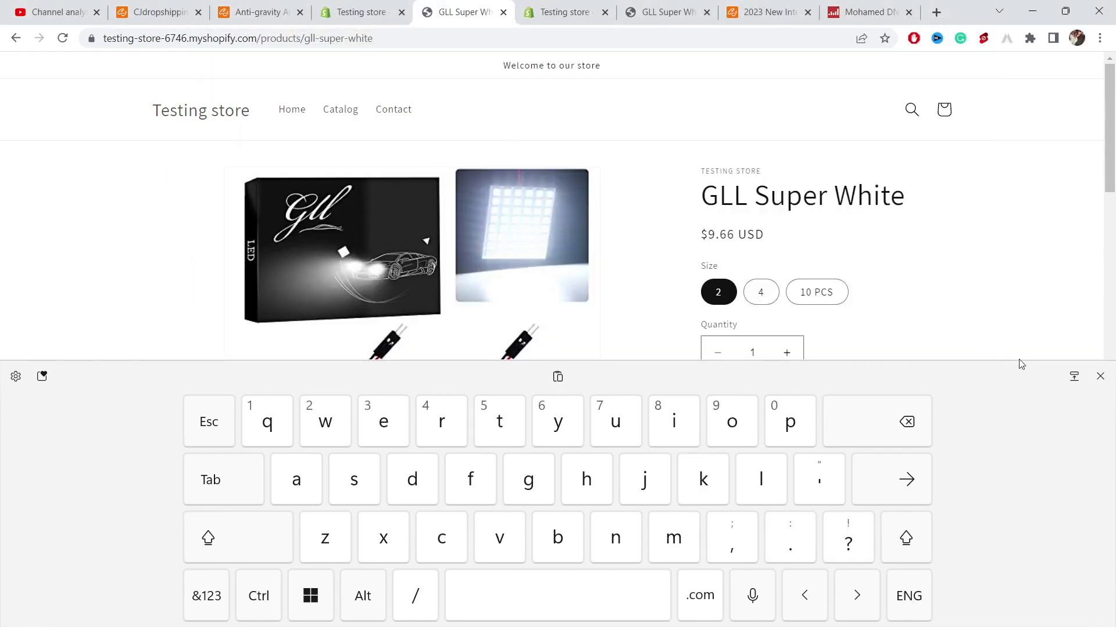
left_click(1100, 377)
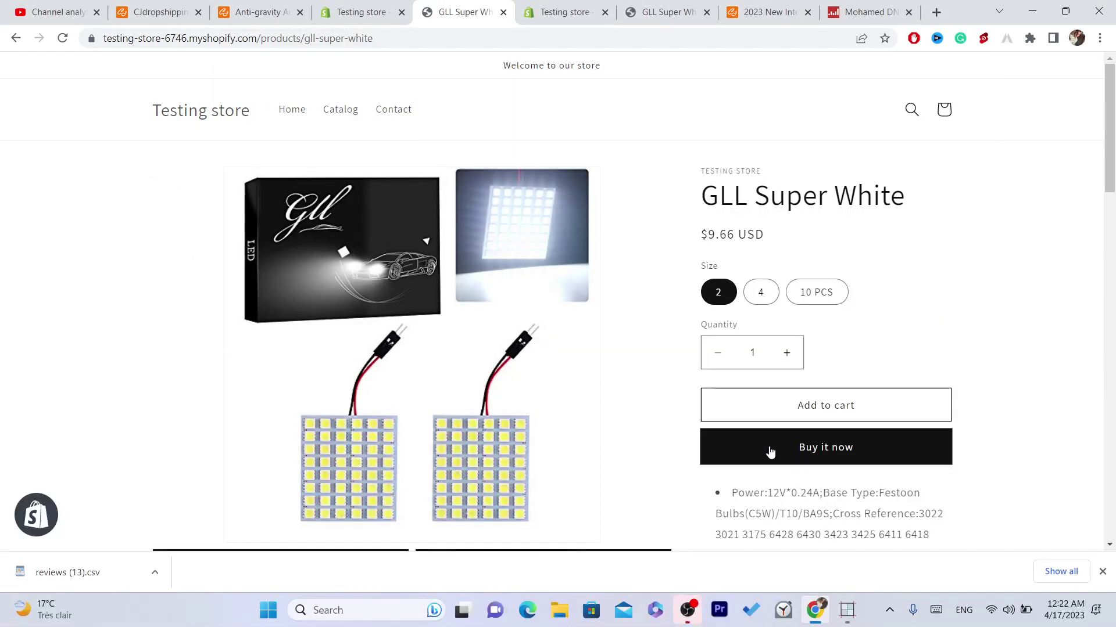
Switch back to Extreme CSV and complete the first row's product_handle as gll-super-white
left_click(847, 610)
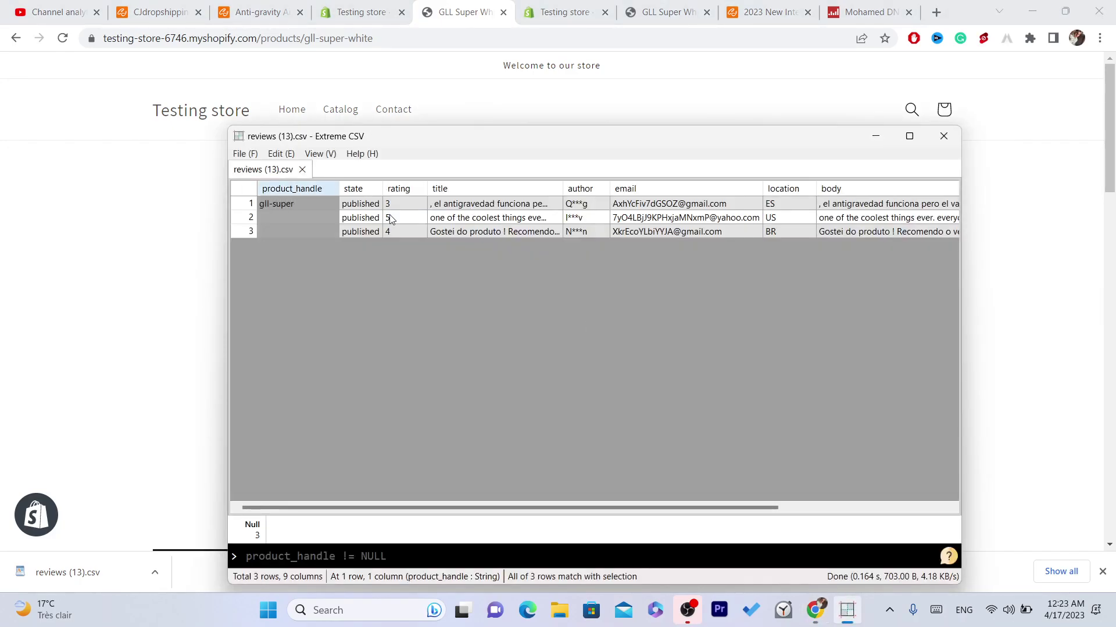
left_click(936, 621)
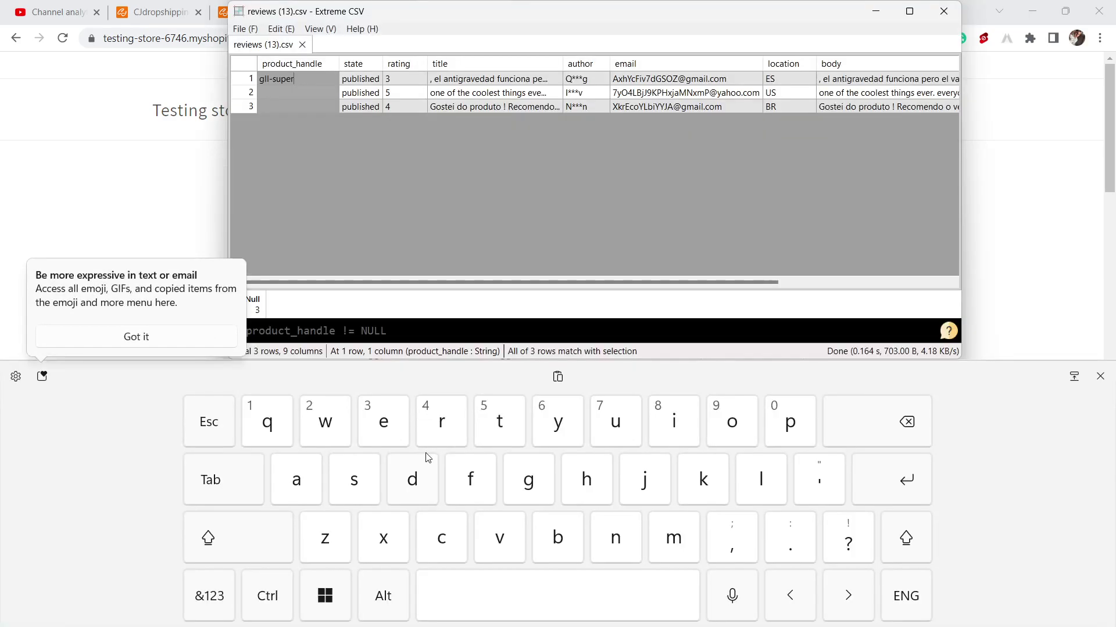
left_click(213, 594)
left_click(691, 488)
left_click(1100, 381)
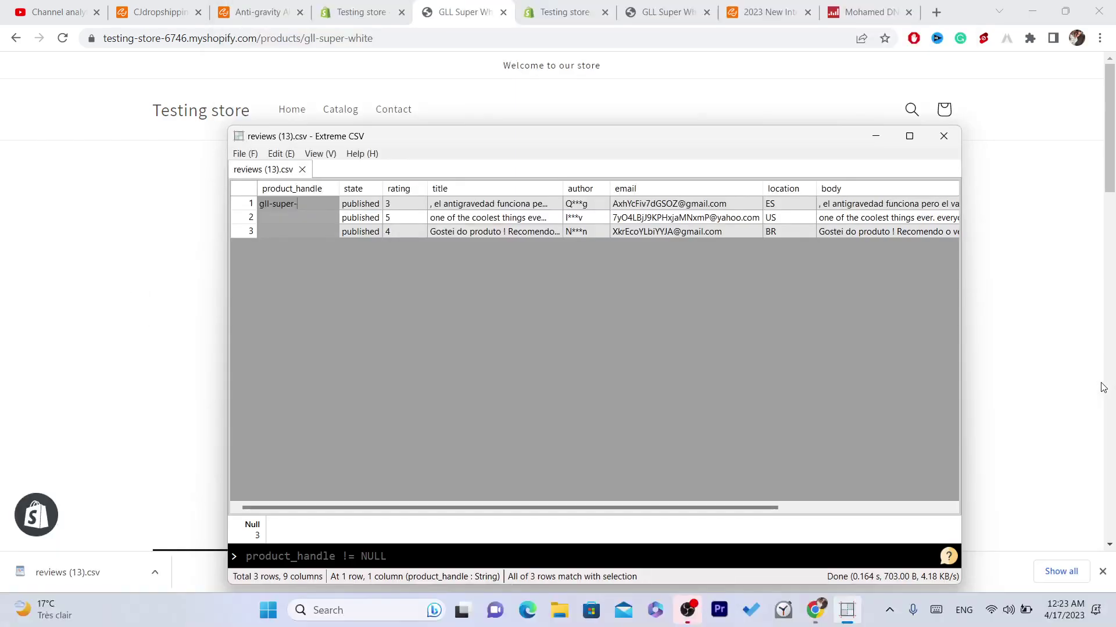
left_click(297, 223)
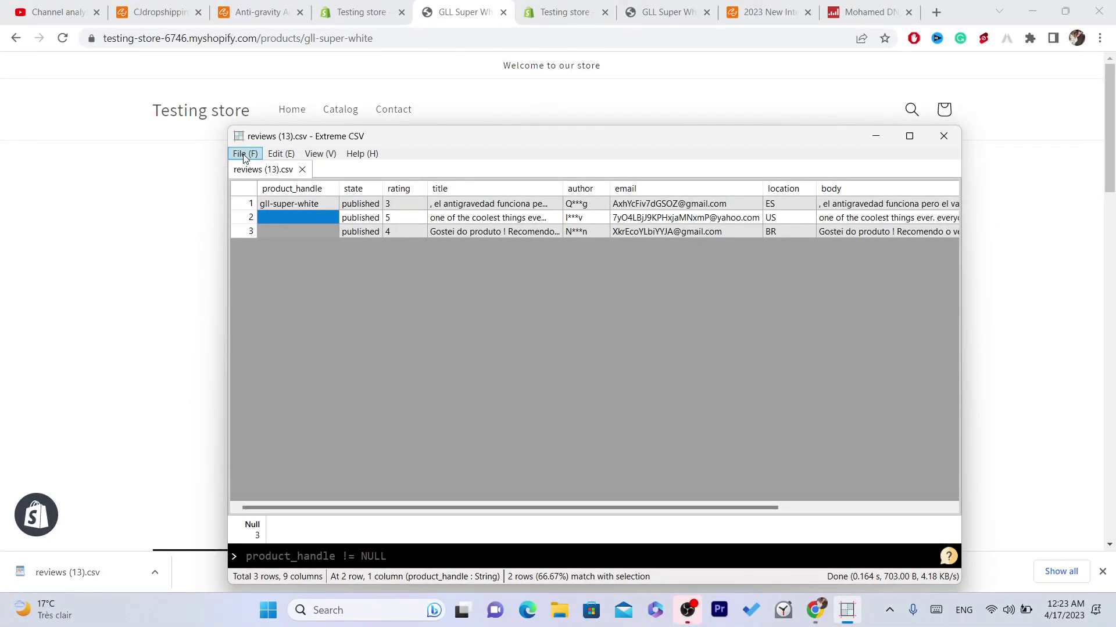
Save the edited CSV to the Desktop as REVIEWS and minimize the Extreme CSV window
left_click(243, 155)
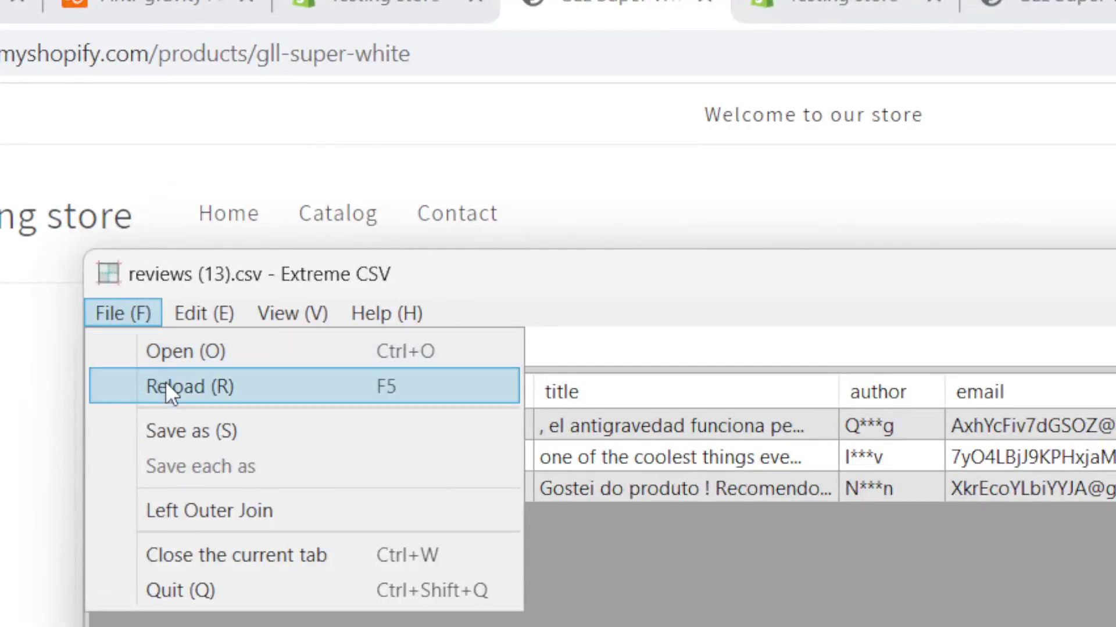
left_click(133, 431)
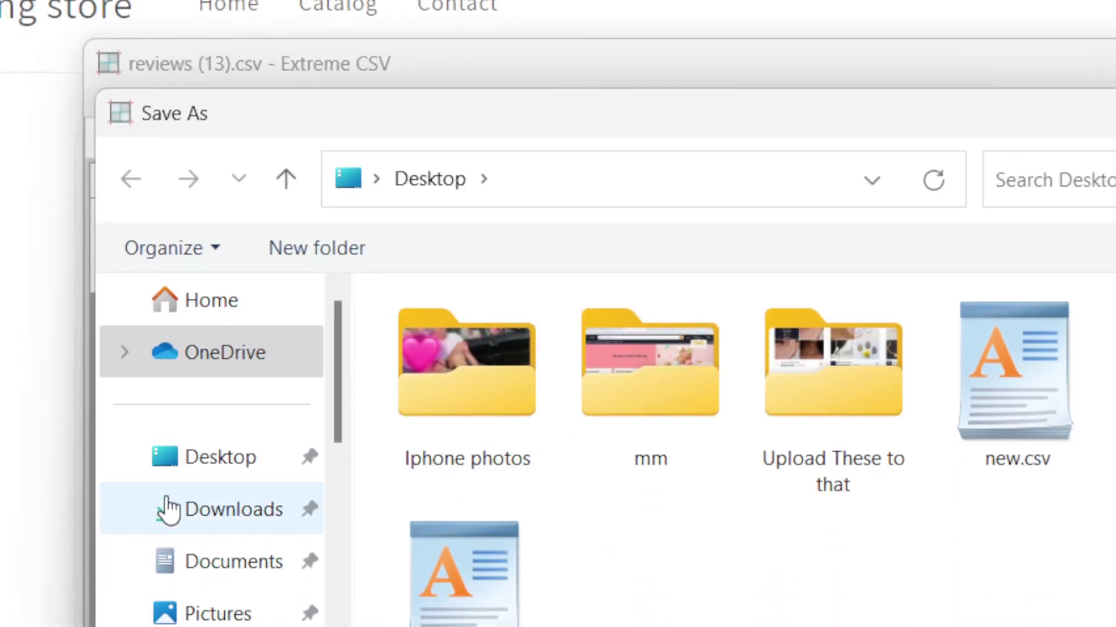
left_click(184, 477)
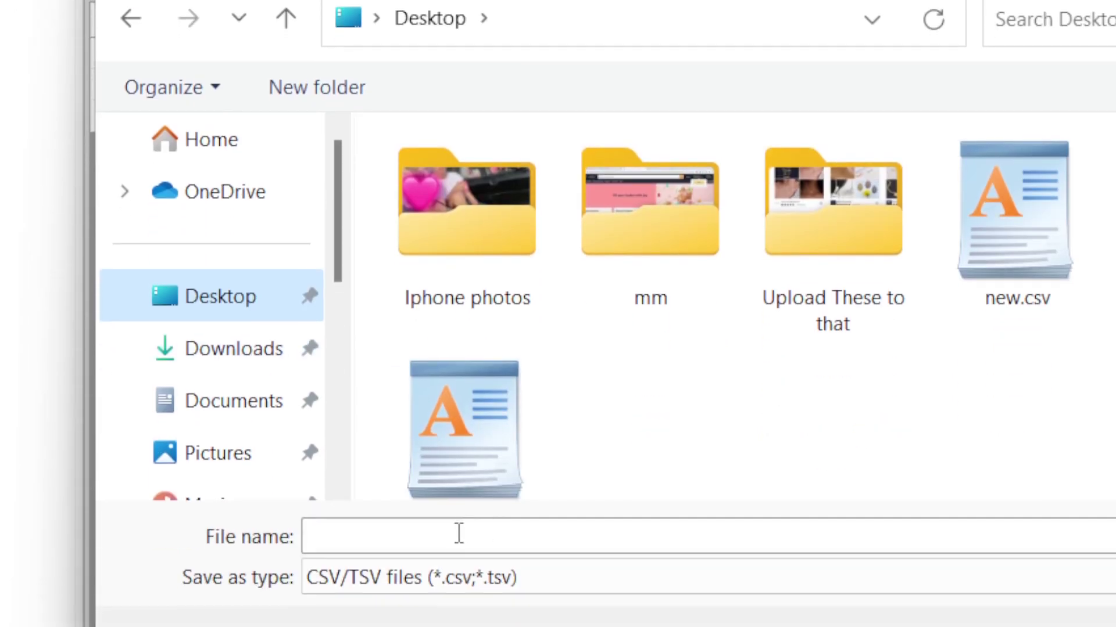
left_click(434, 535)
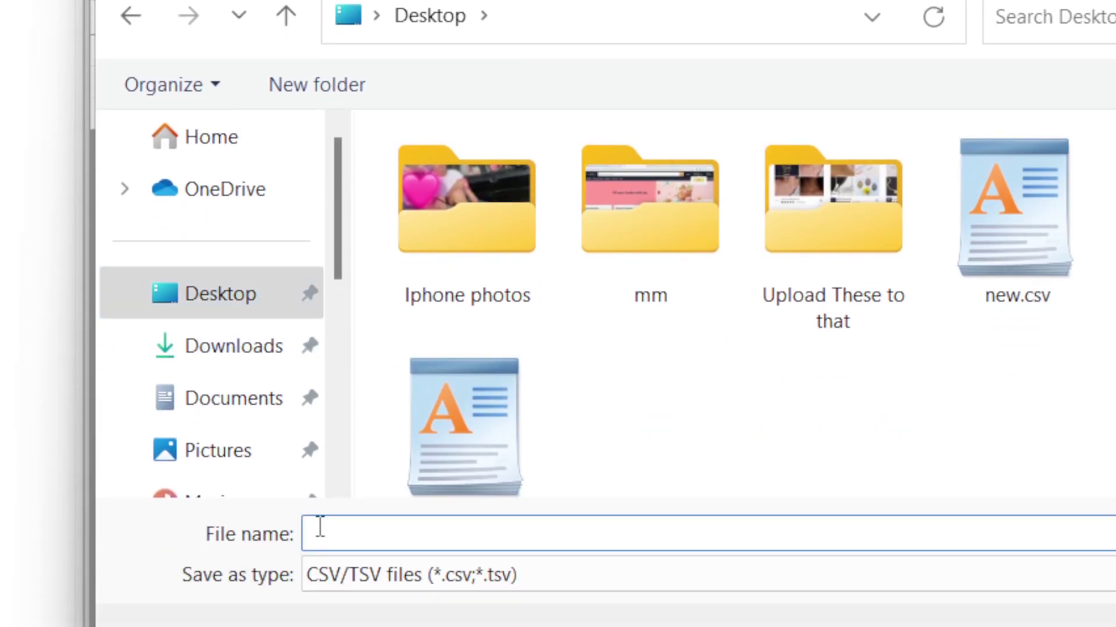
type("REVIEW")
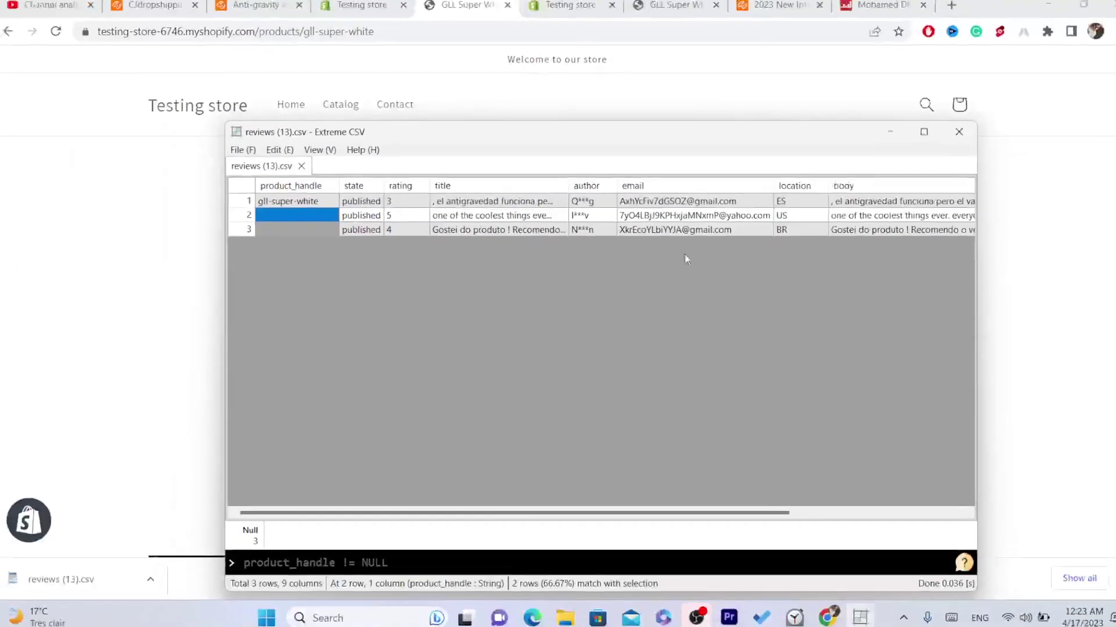
left_click(868, 144)
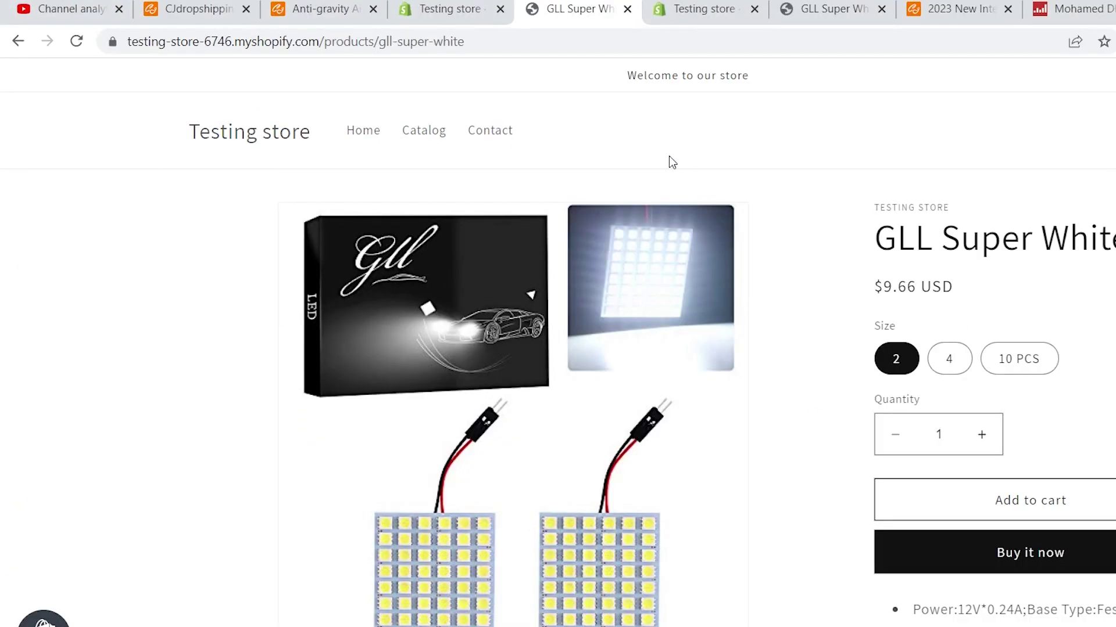
Compare the handle in the product page's URL with the GLL Super White product title
left_click_drag(493, 44, 383, 47)
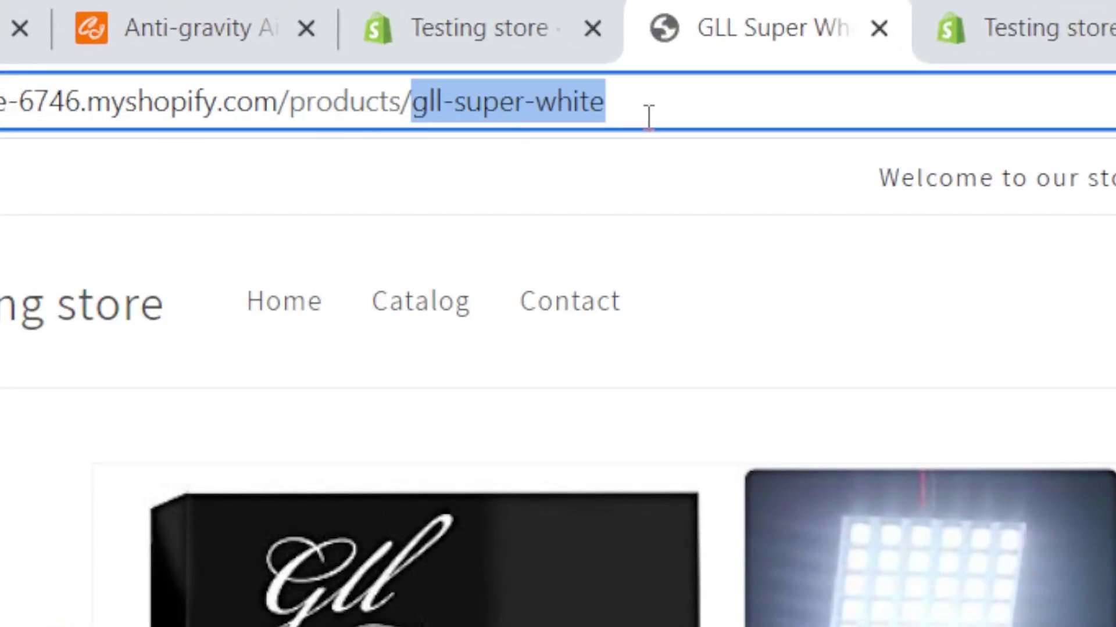
left_click(778, 106)
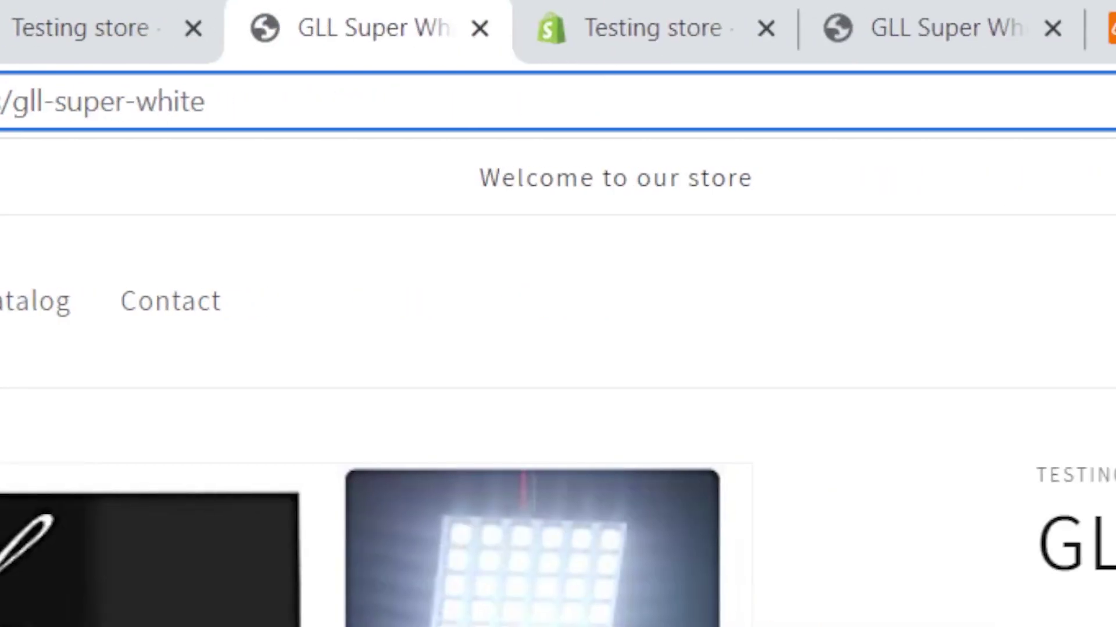
triple_click(1115, 545)
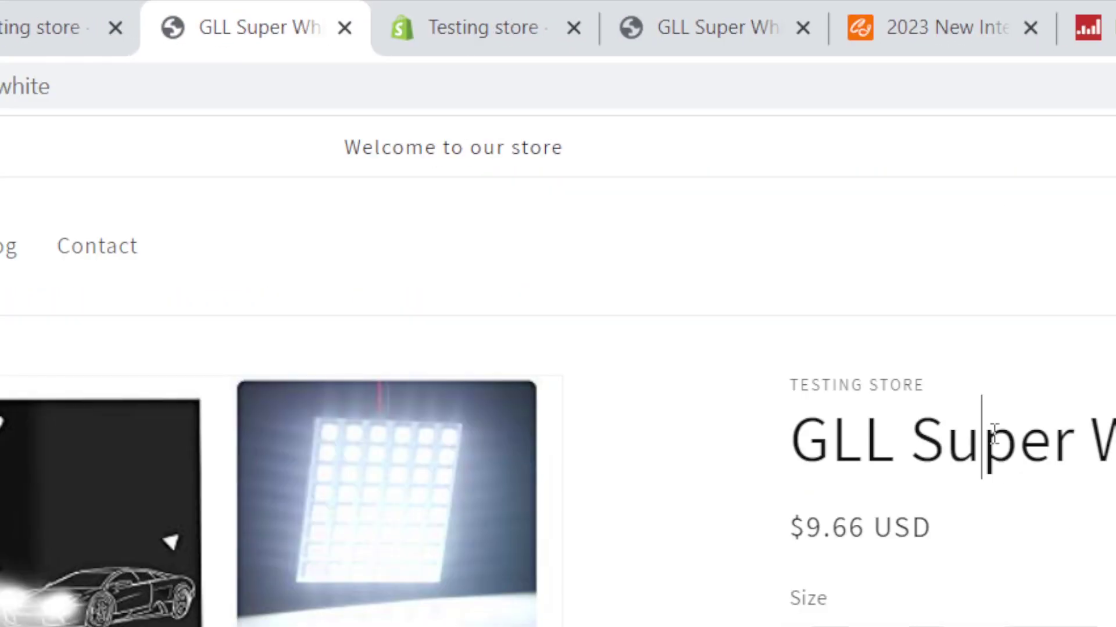
left_click(994, 463)
left_click_drag(1026, 442, 574, 443)
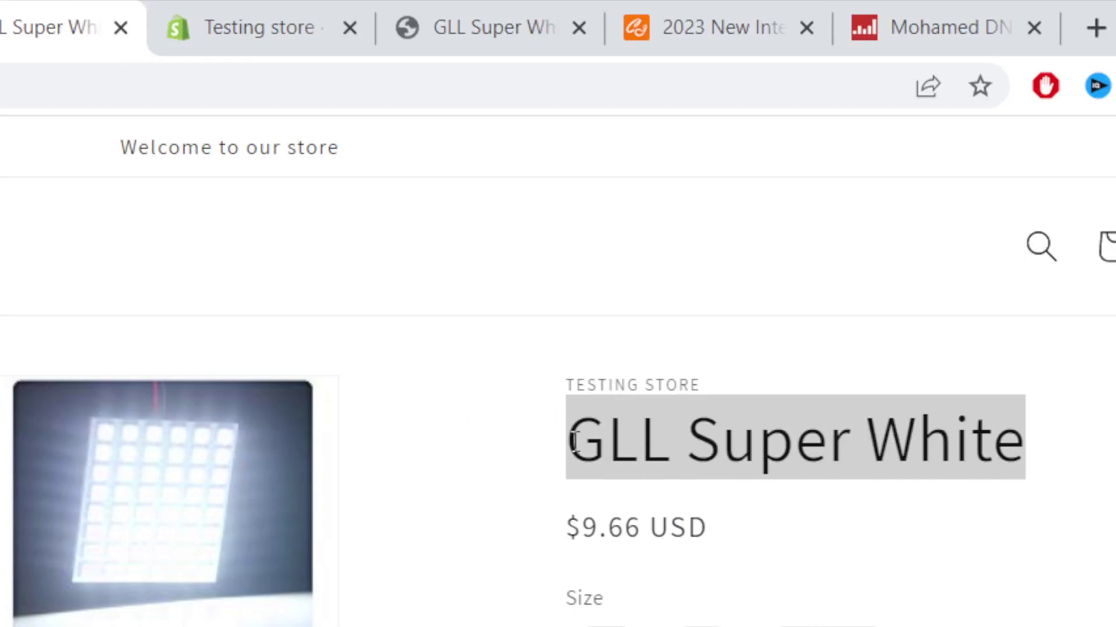
triple_click(572, 444)
left_click_drag(162, 87, 2, 93)
left_click_drag(323, 38, 306, 38)
left_click(407, 43)
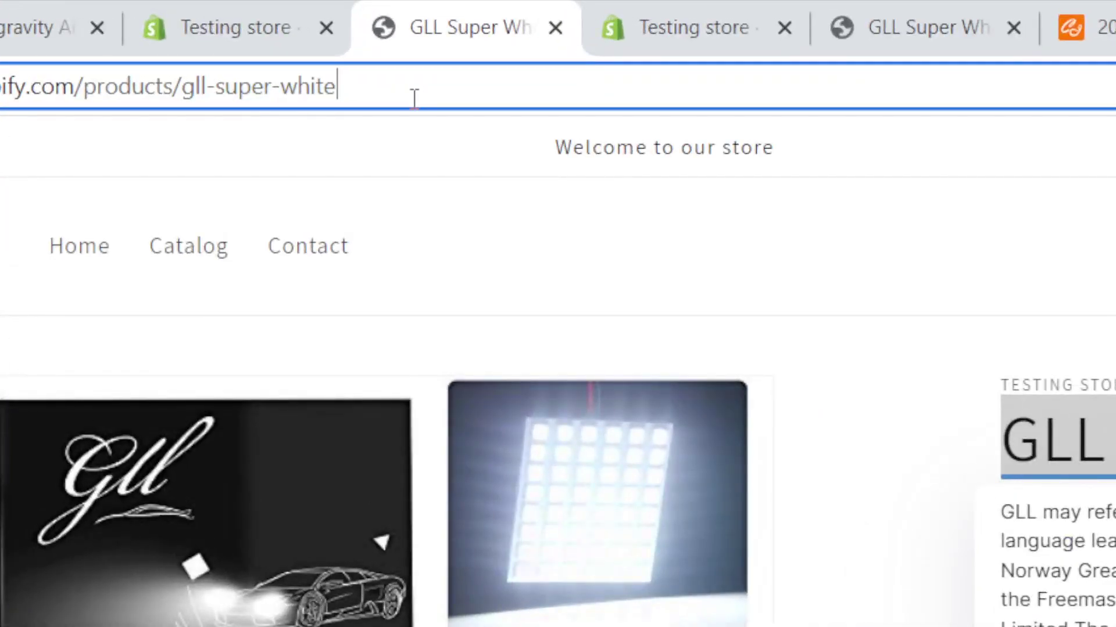
left_click_drag(323, 99, 181, 99)
left_click(100, 545)
scroll(100, 545, "down", 5)
left_click(947, 591)
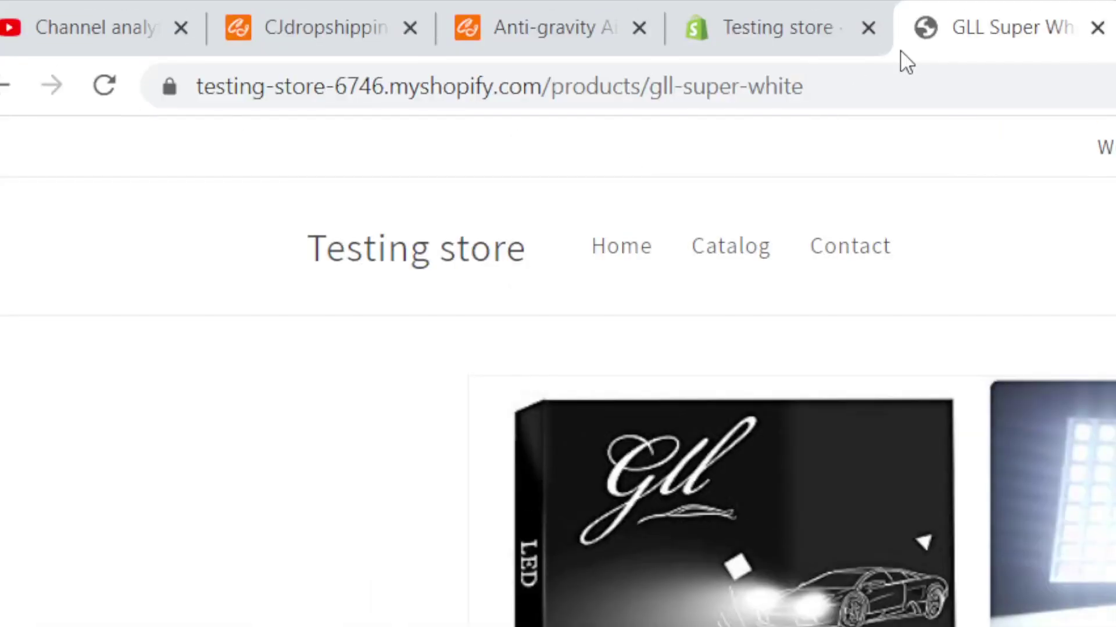
Import REVIEWS.csv from the desktop into the Product Reviews app with the month/day/year date format option
left_click(773, 5)
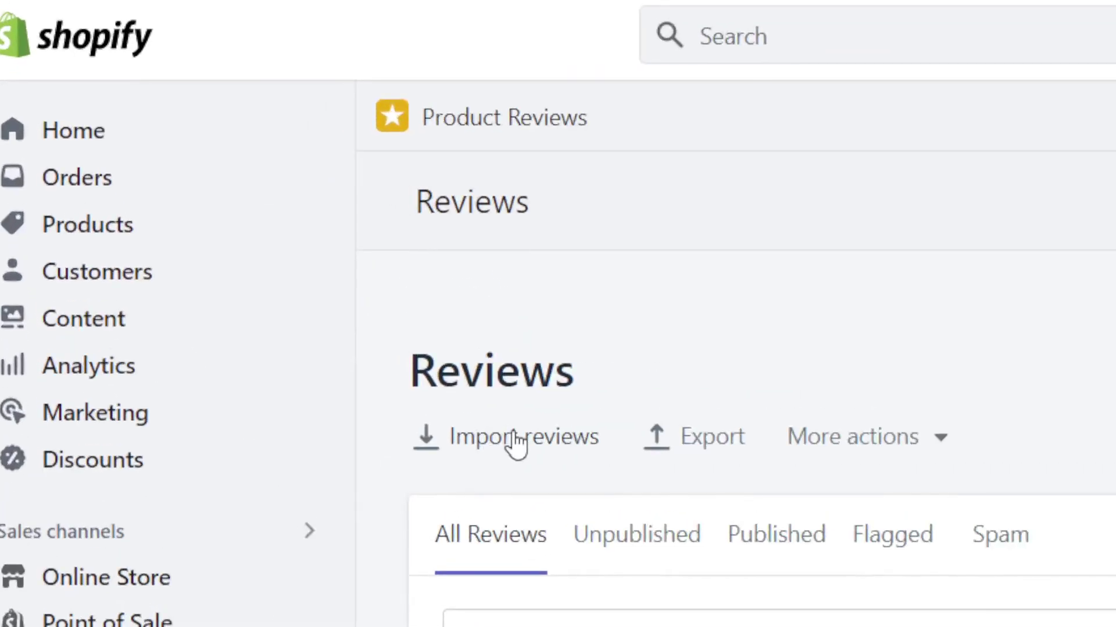
left_click(243, 253)
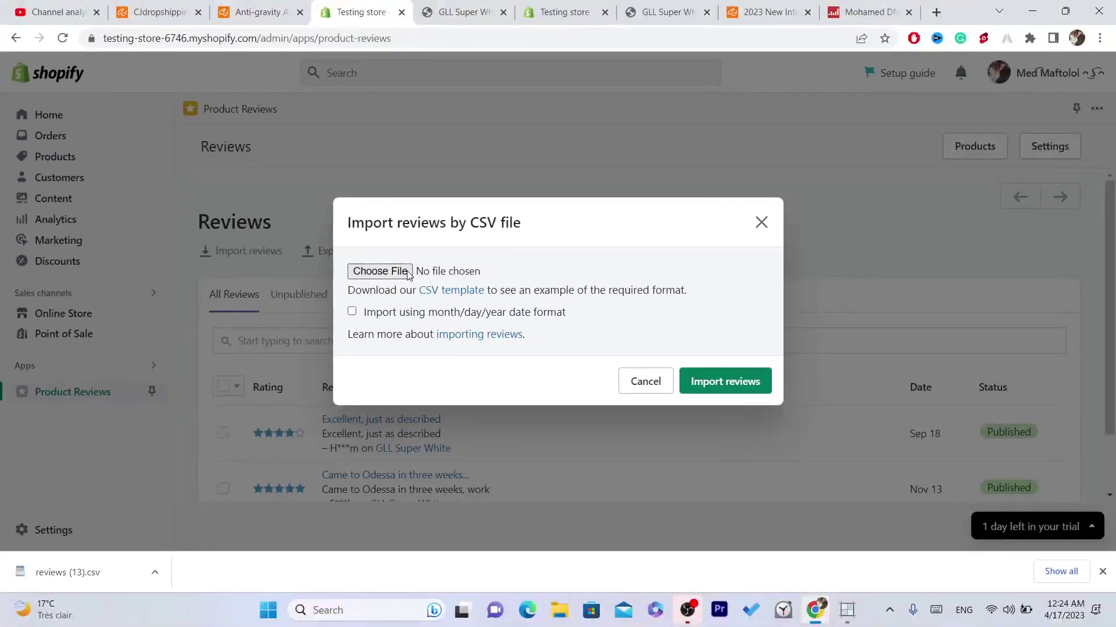
left_click(379, 272)
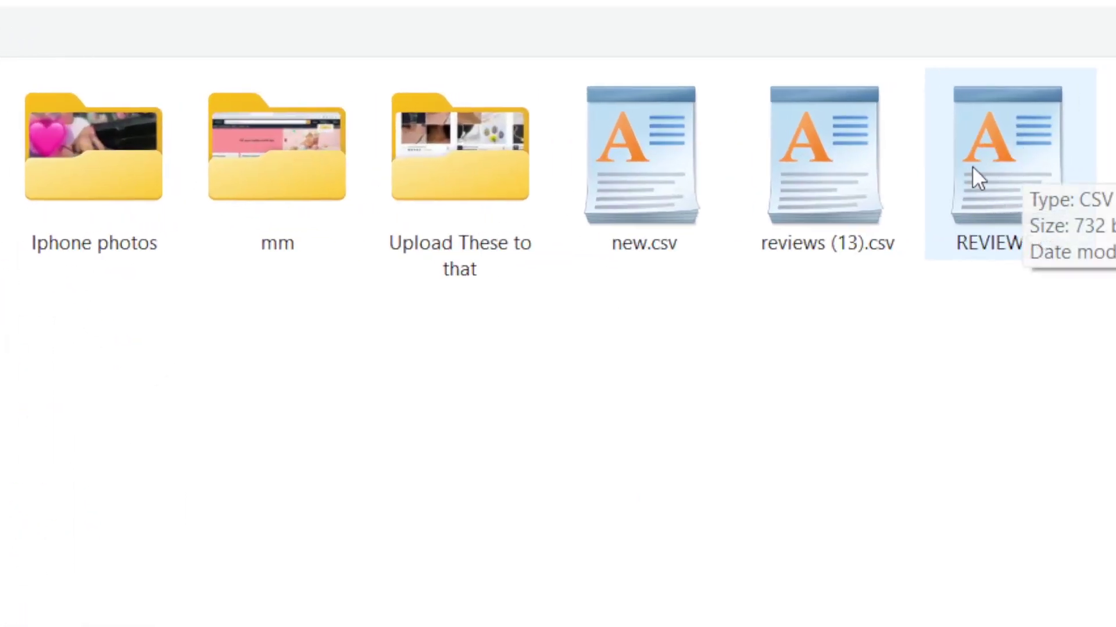
double_click(1005, 134)
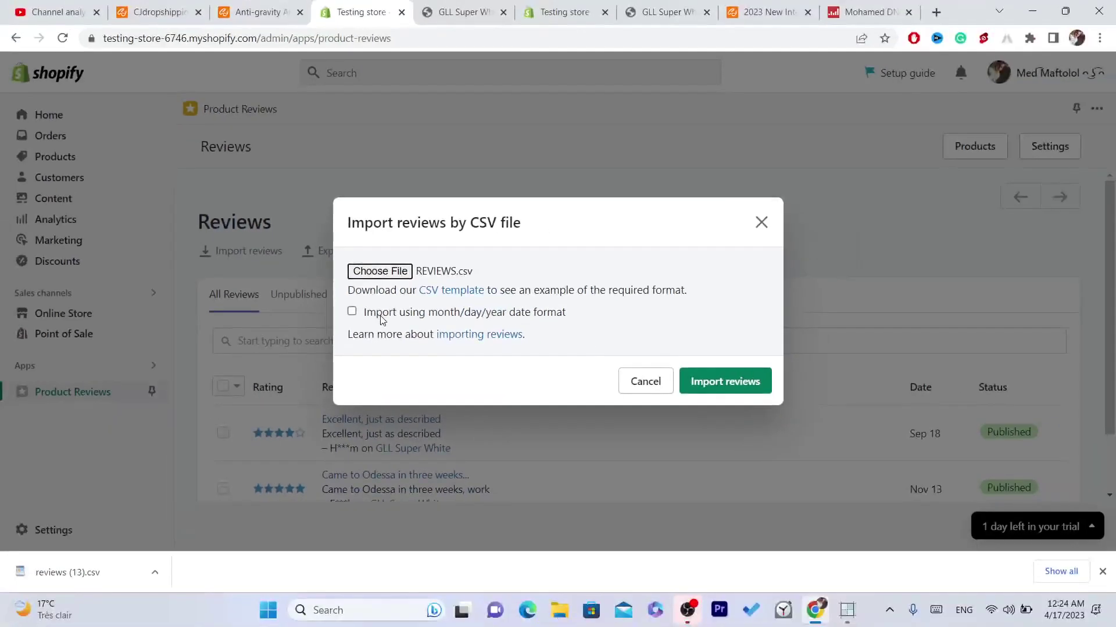
left_click(375, 316)
left_click(738, 385)
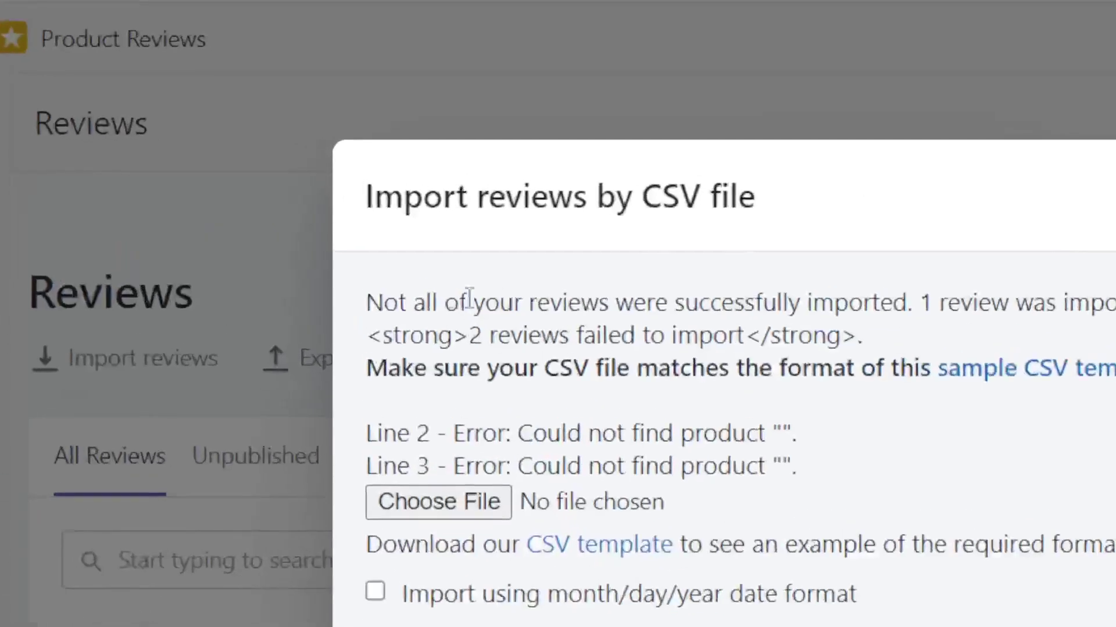
Examine the result message of the CSV review import
left_click_drag(348, 225, 488, 221)
left_click_drag(683, 288, 1115, 302)
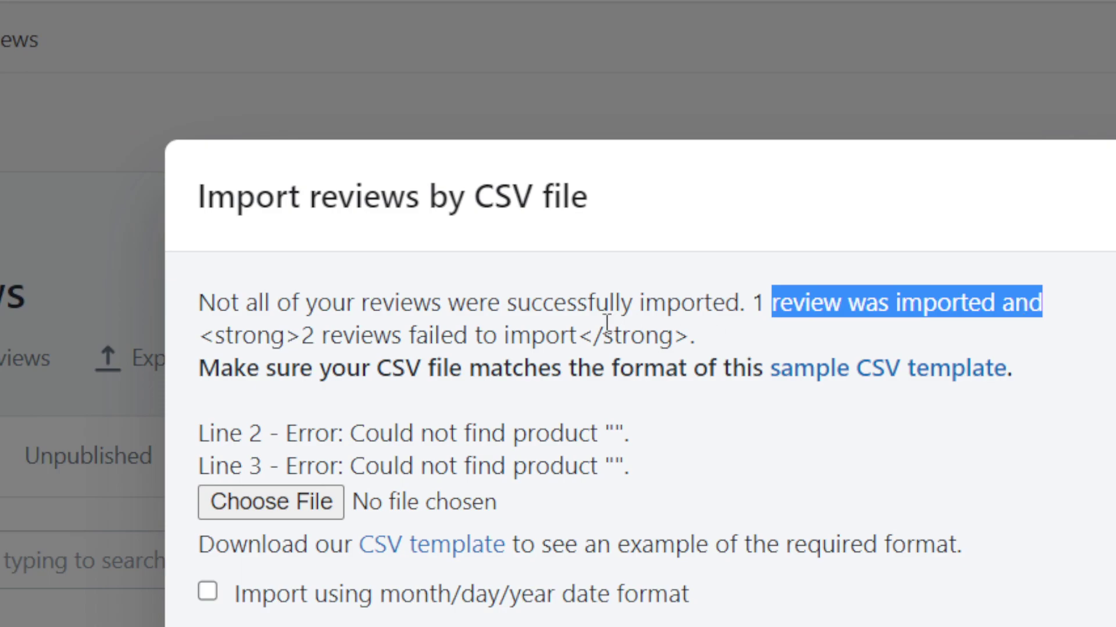
left_click_drag(696, 325, 561, 302)
triple_click(562, 303)
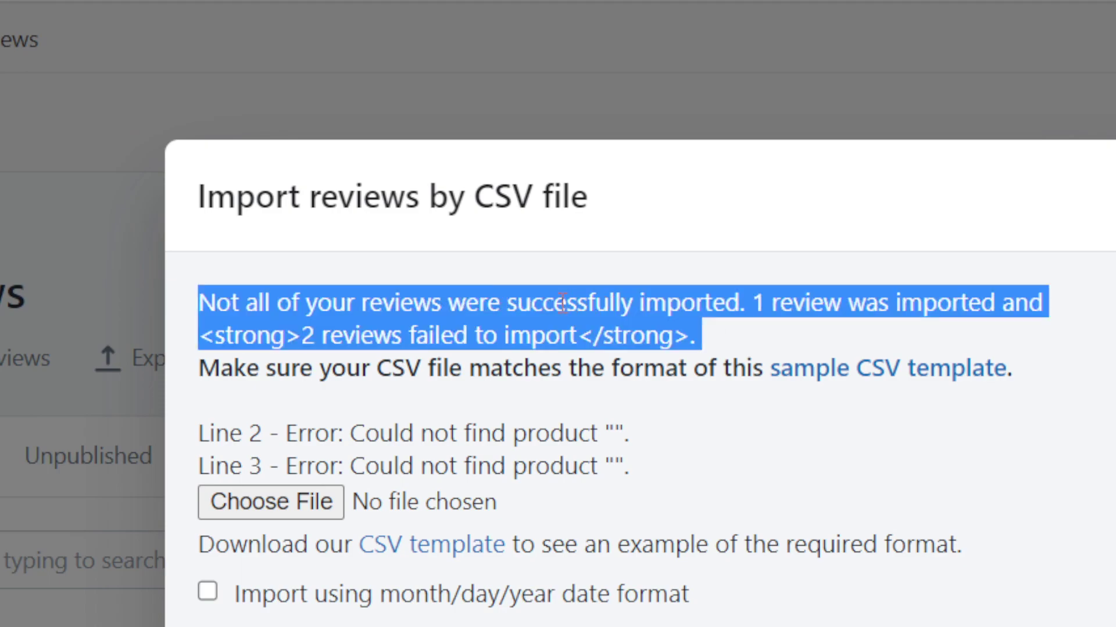
left_click(678, 333)
left_click_drag(749, 337, 458, 314)
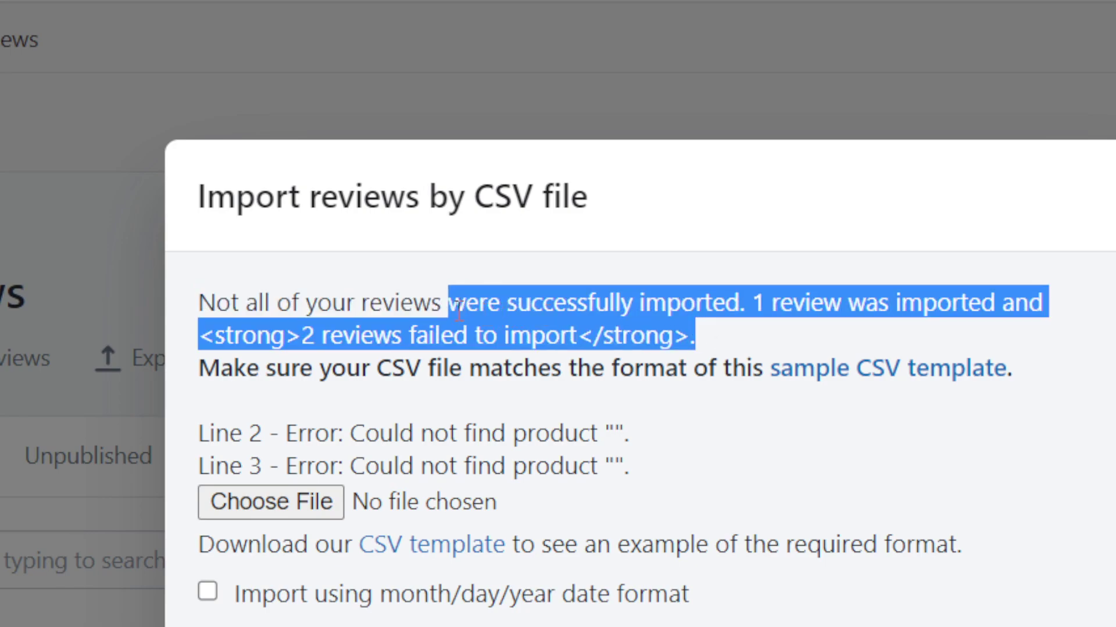
triple_click(675, 318)
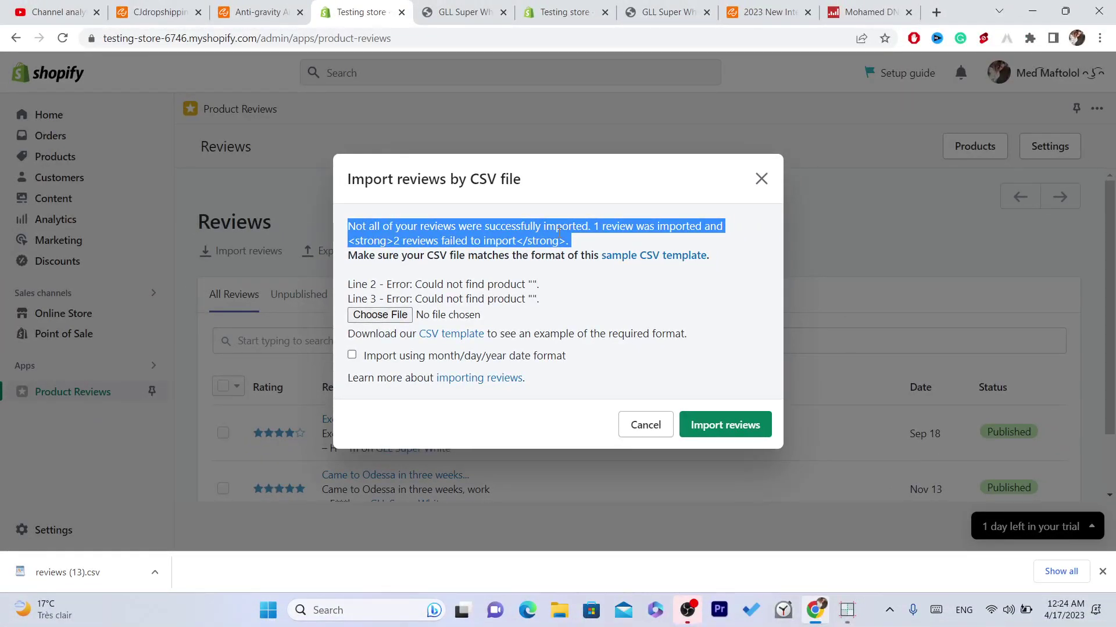
Try to run the review import again without choosing a file, and cancel the import dialog
left_click(712, 427)
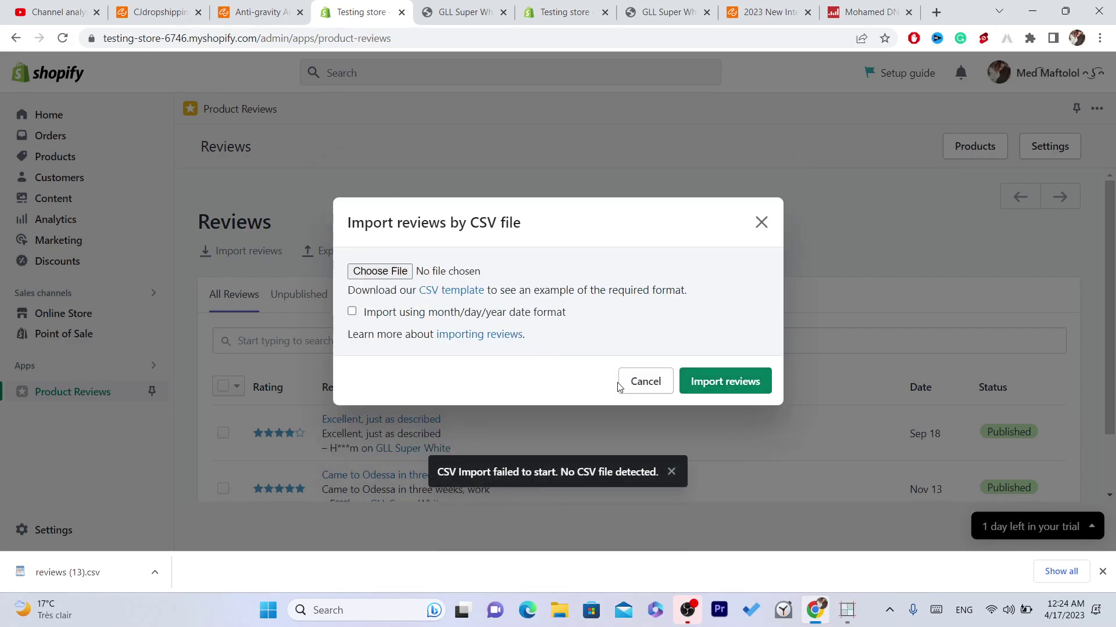
left_click(643, 382)
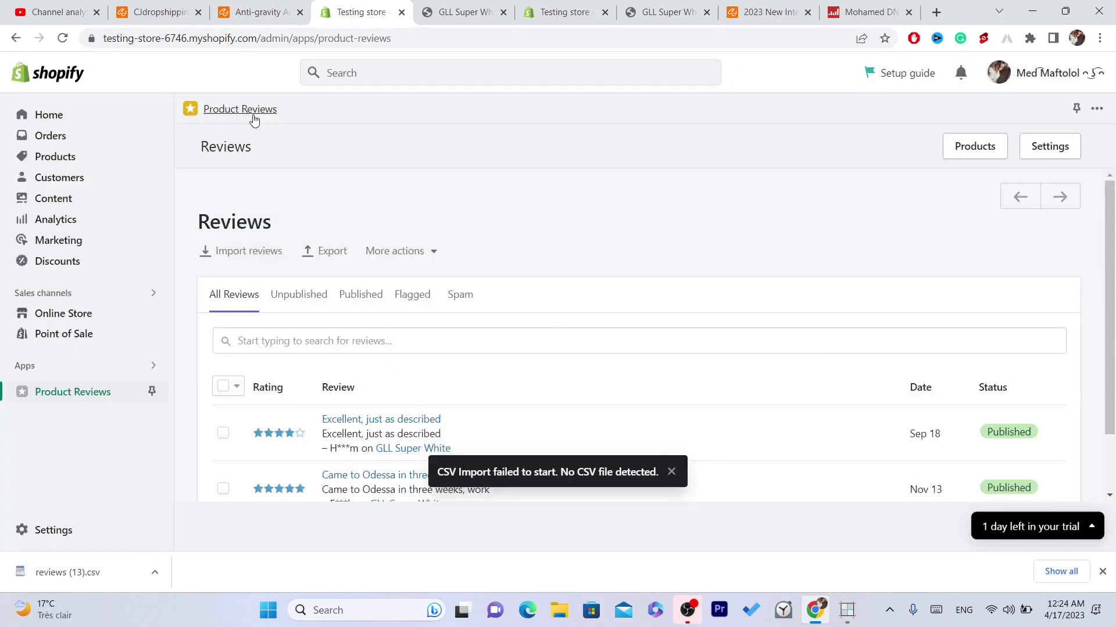
Reload the Reviews page, check the list of imported GLL Super White reviews, and collapse the trial notice covering it
left_click(63, 38)
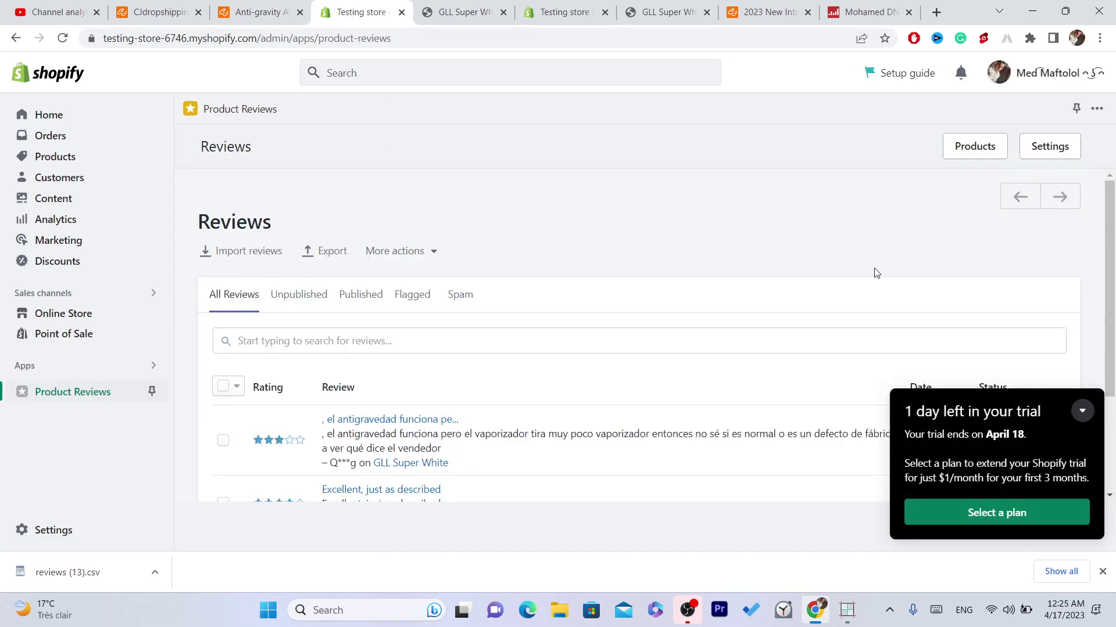
scroll(1113, 326, "down", 2)
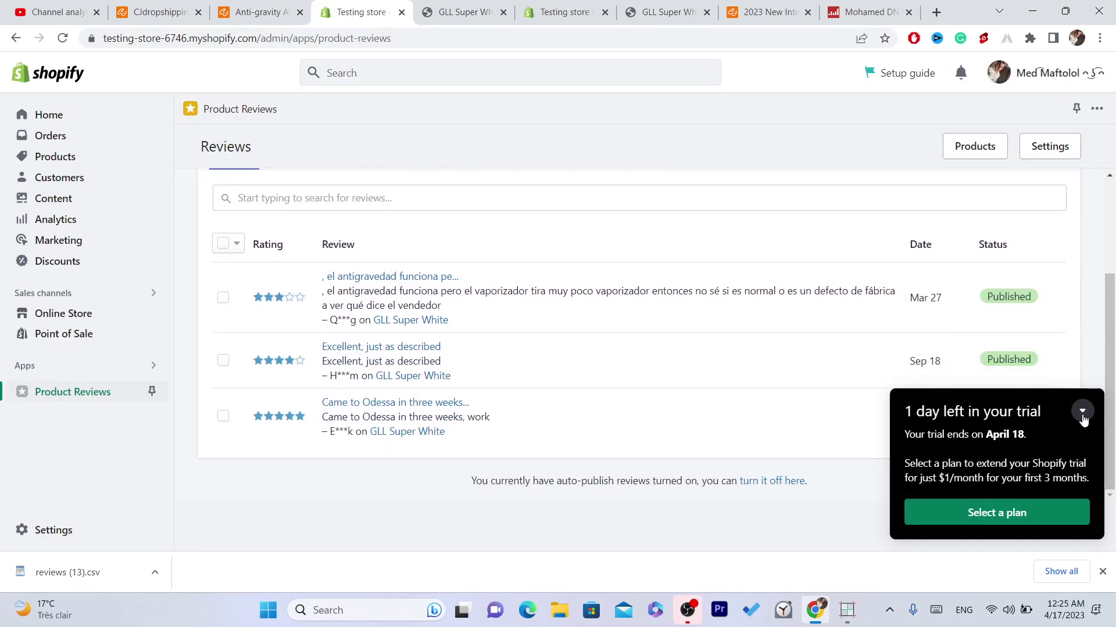
left_click(1082, 410)
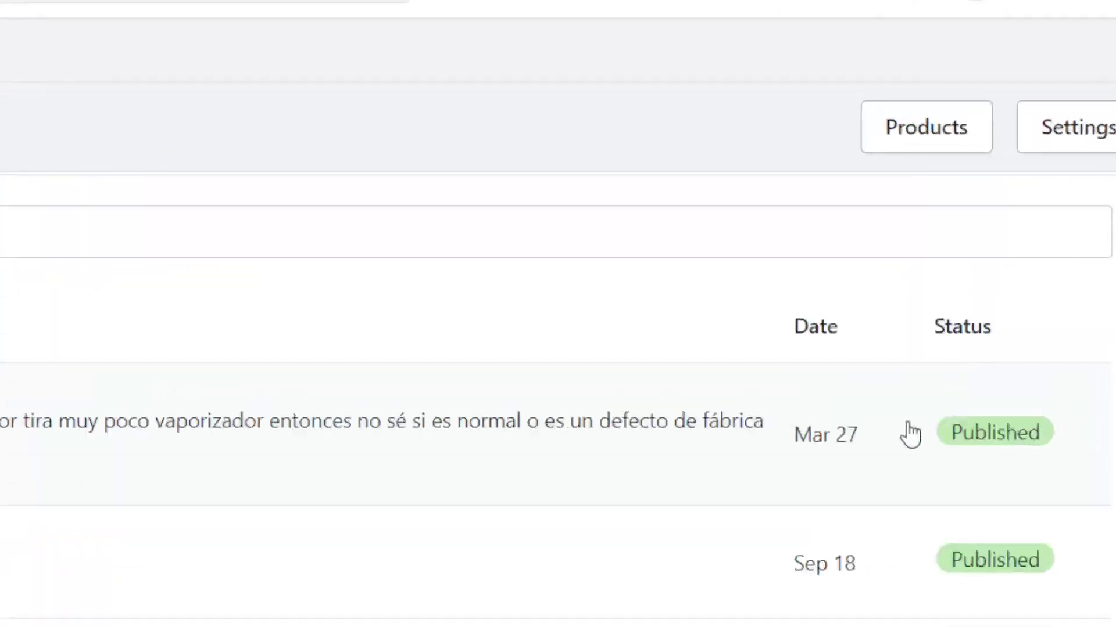
Unpublish the three-star "el antigravedad funciona" review dated Mar 27, then return to the refreshed review list to check its status
left_click(969, 451)
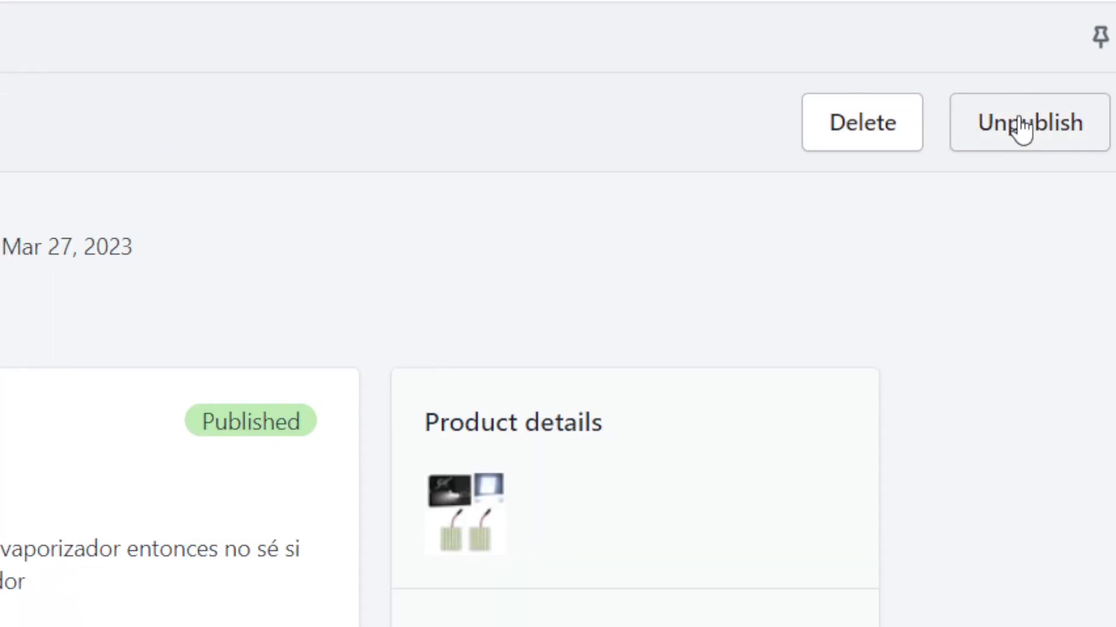
left_click(1022, 128)
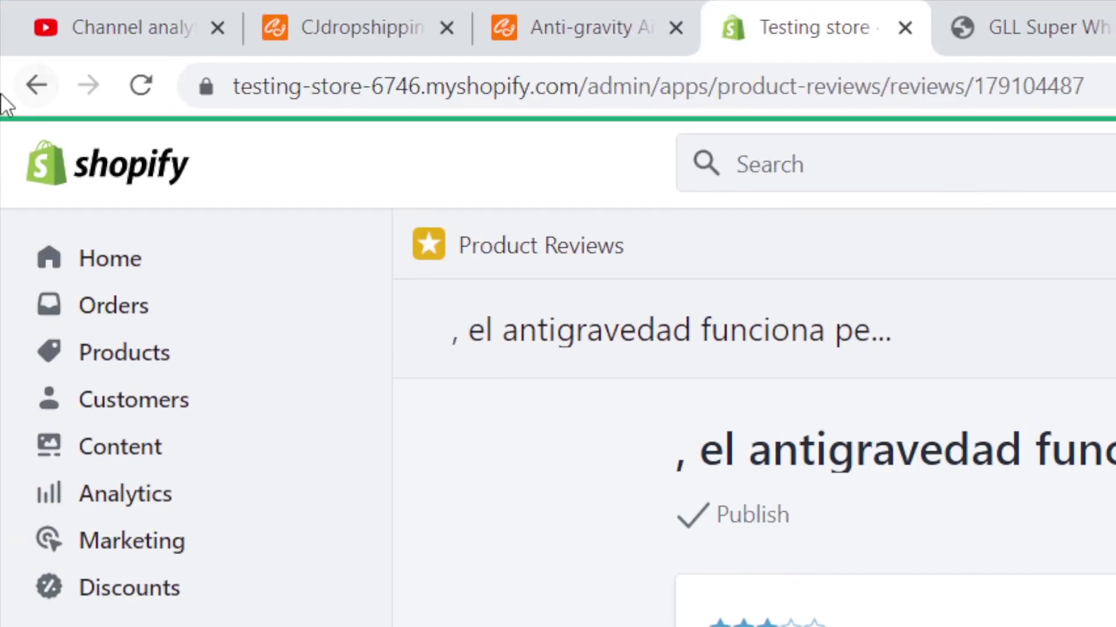
left_click(36, 85)
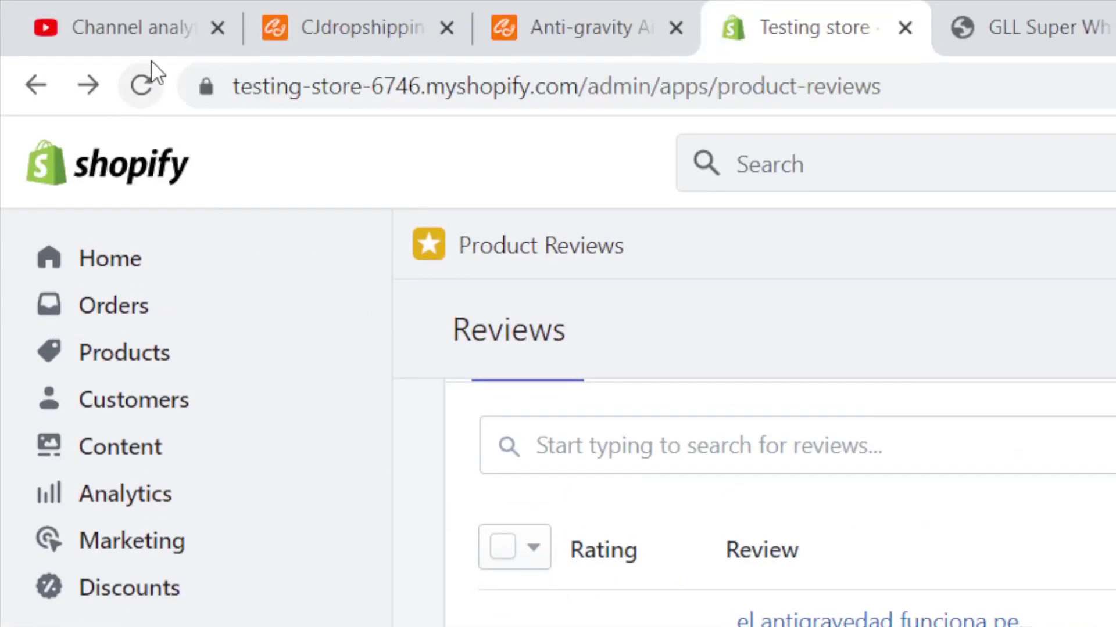
left_click(145, 76)
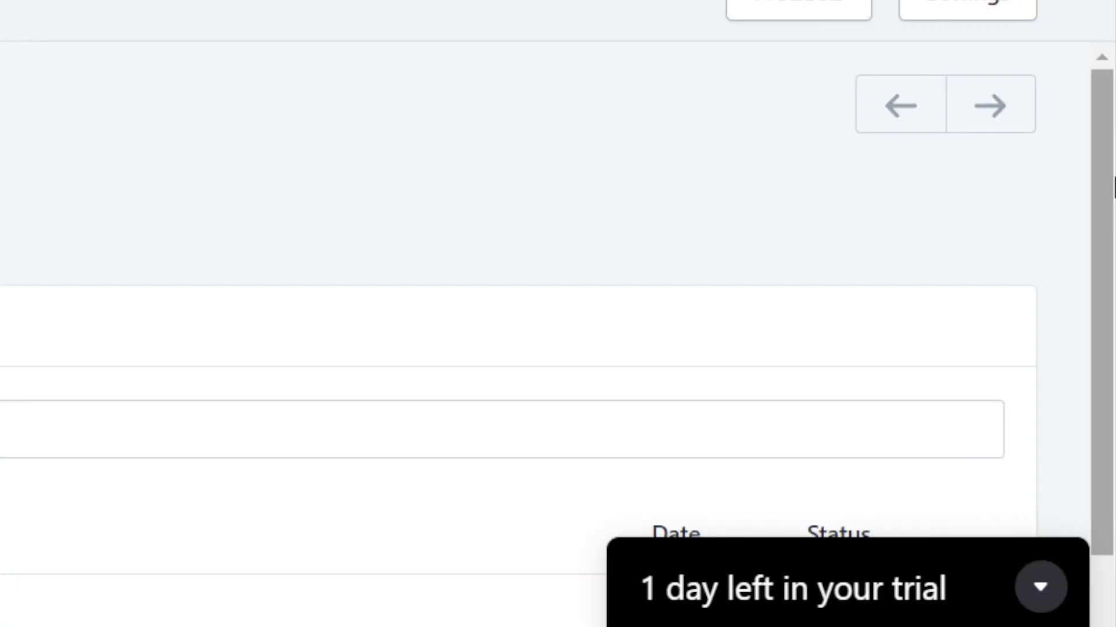
scroll(1023, 537, "down", 3)
left_click(1024, 537)
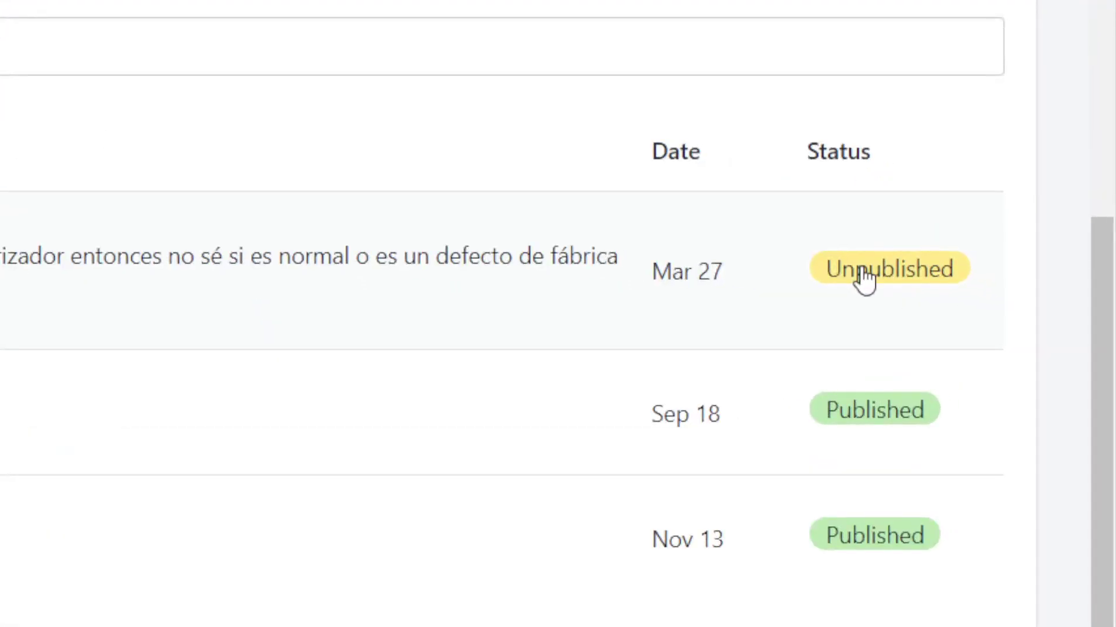
Open the unpublished "el antigravedad funciona" review and publish it again
left_click(863, 273)
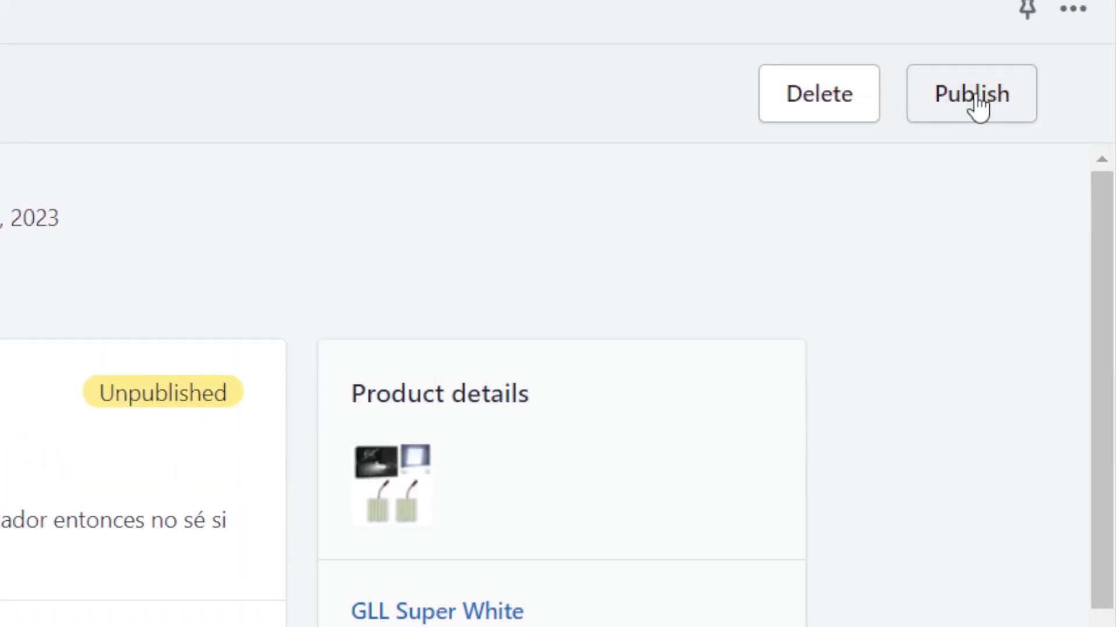
left_click(976, 102)
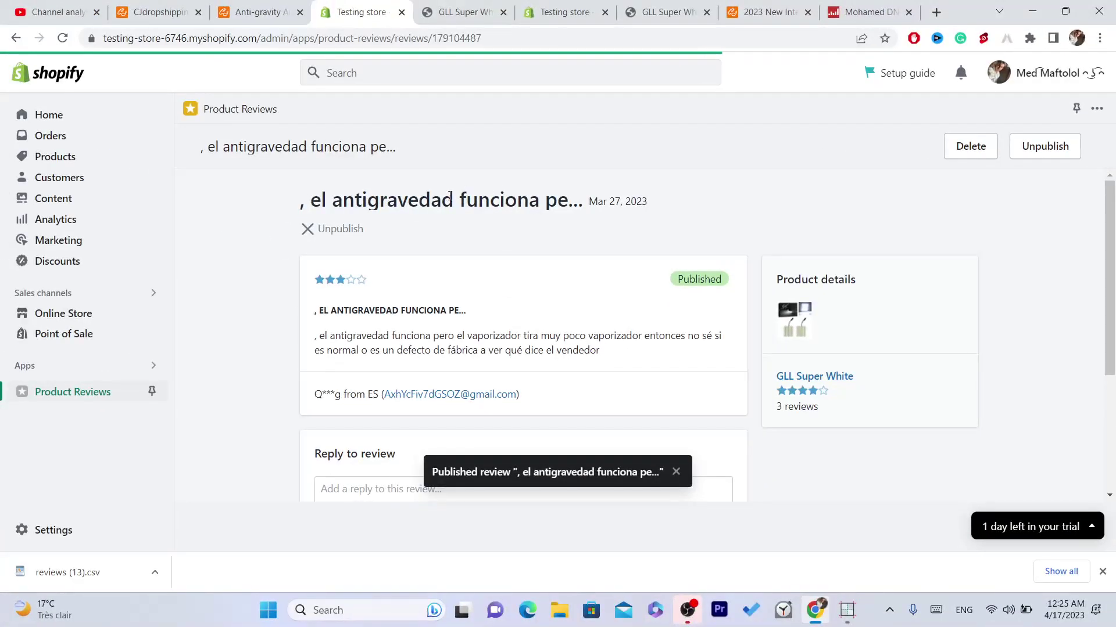
left_click(16, 38)
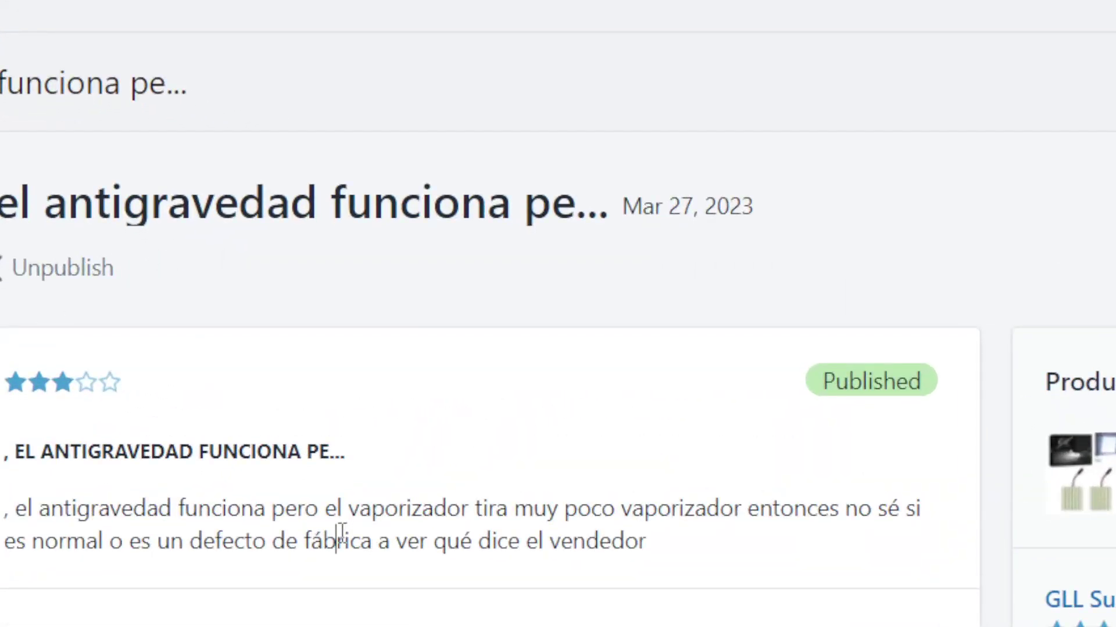
Read through the Spanish body text of the Mar 27 review on its detail page
left_click_drag(463, 348, 628, 364)
left_click(630, 365)
left_click_drag(716, 541, 18, 465)
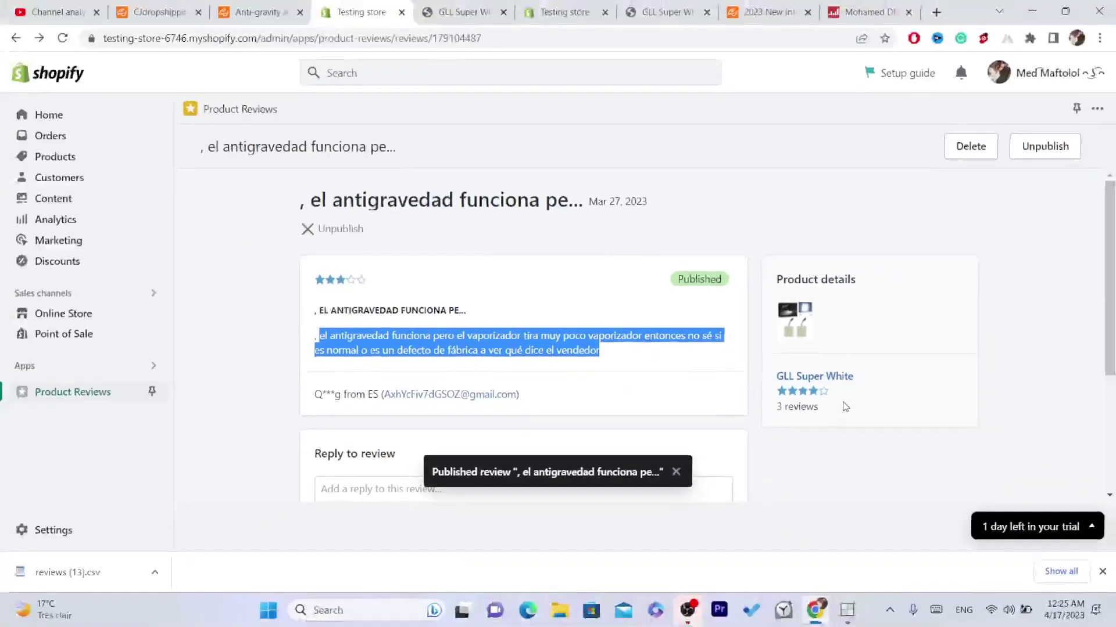
triple_click(1097, 602)
left_click(560, 289)
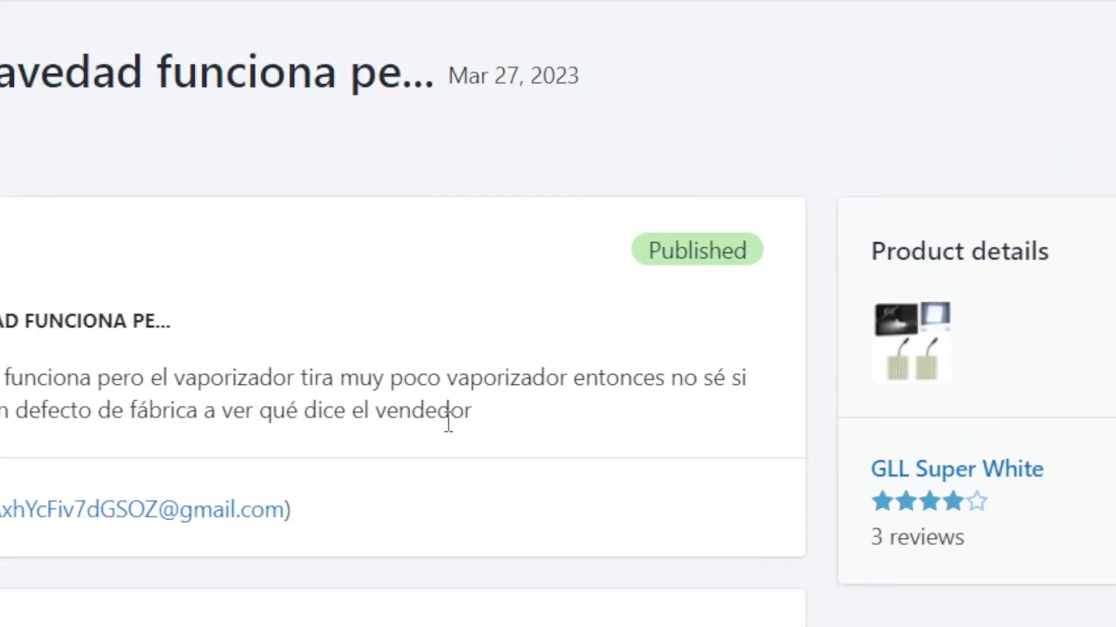